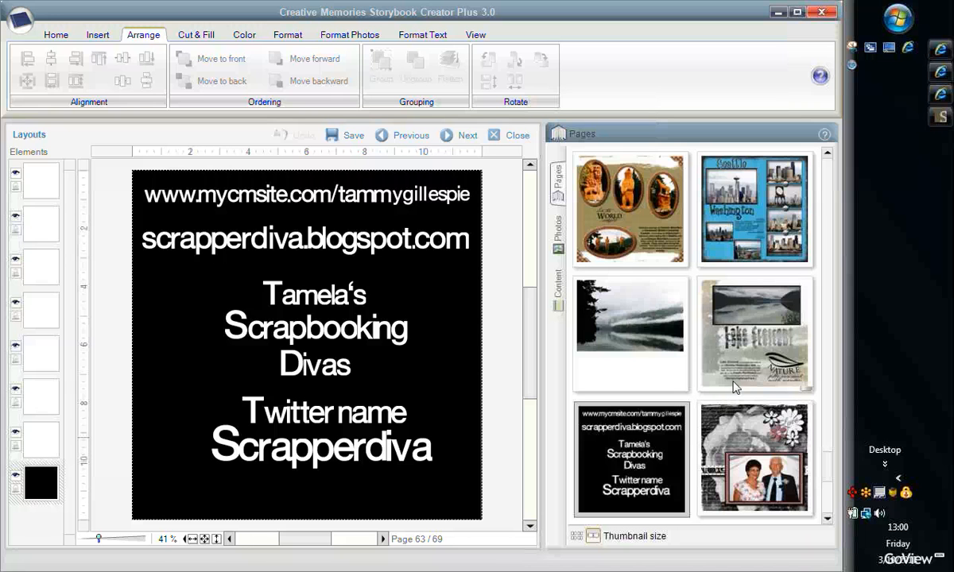
Look through the finished Lake Crescent, anniversary couple, baby and flower pages as examples of rubber-stamped photo backgrounds
left_click(746, 355)
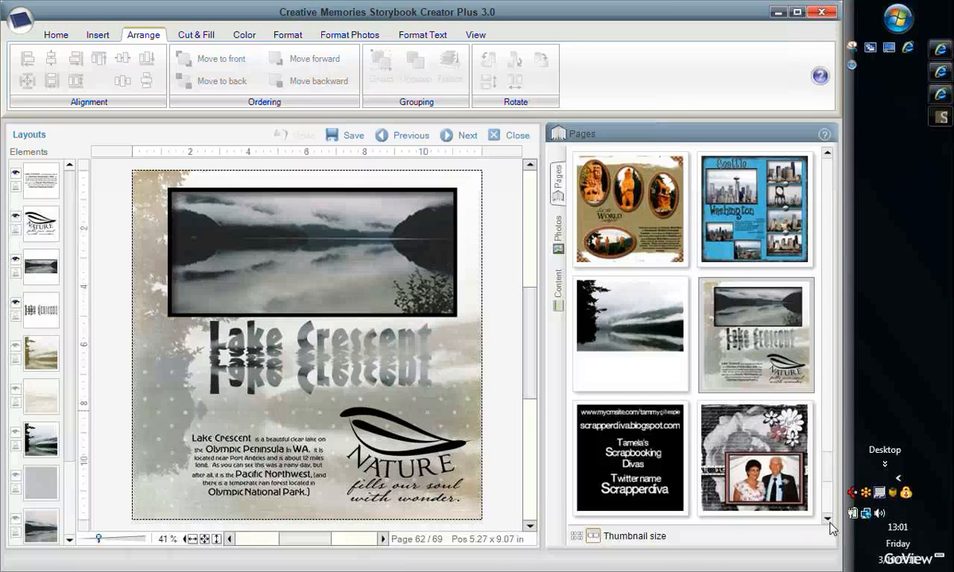
scroll(779, 477, "down", 2)
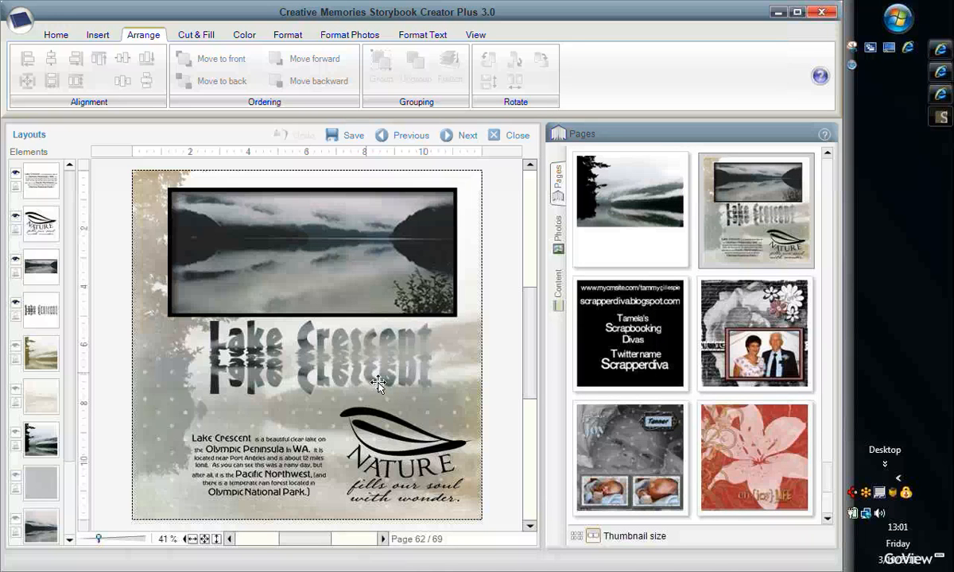
double_click(732, 323)
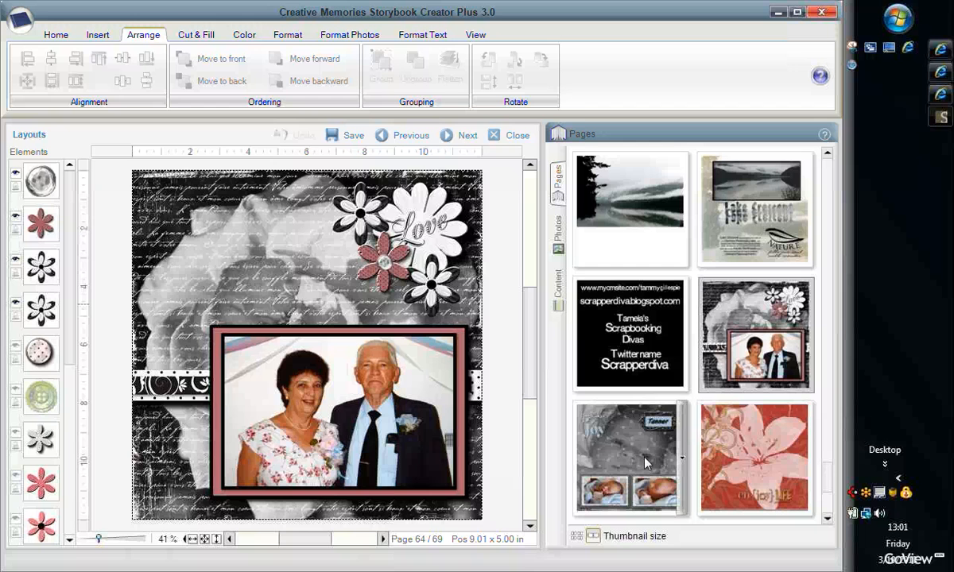
left_click(603, 428)
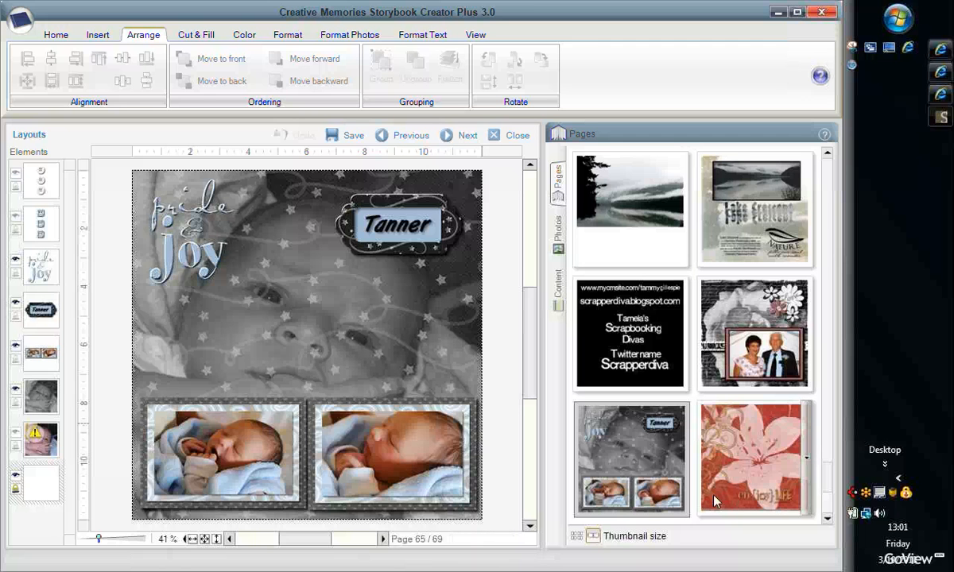
left_click(748, 470)
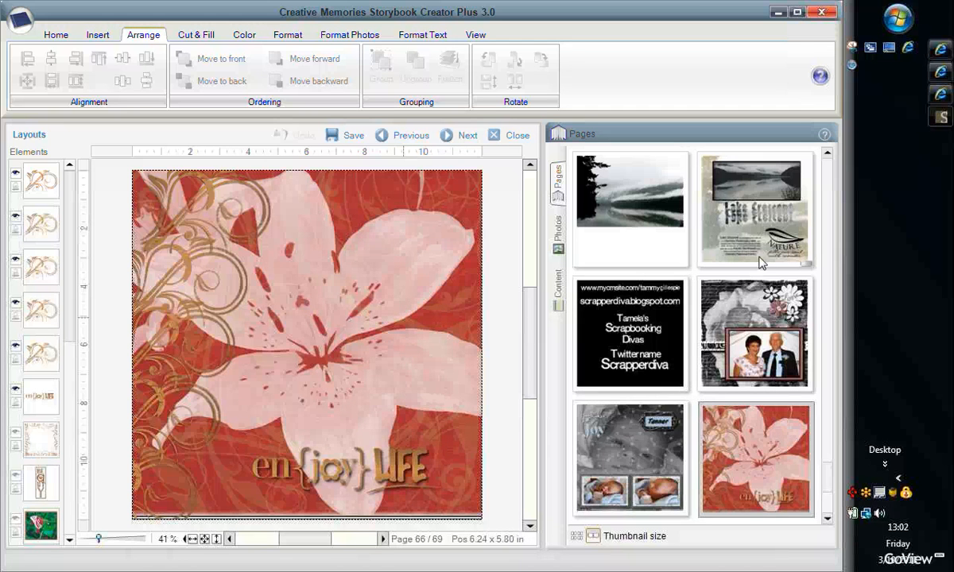
Open page 61 and set the aspect ratio of its misty lake photo with the trees to Square
left_click(643, 219)
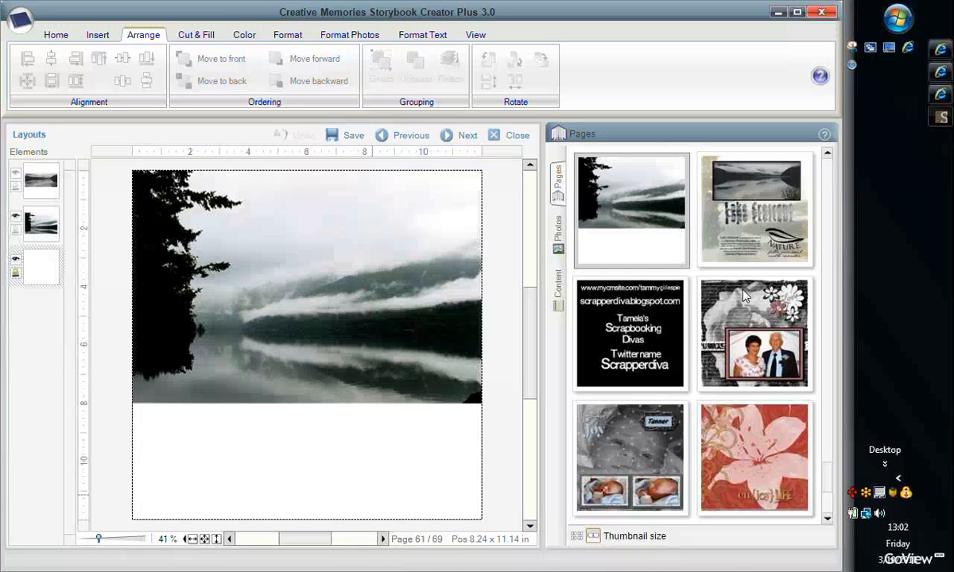
left_click(343, 369)
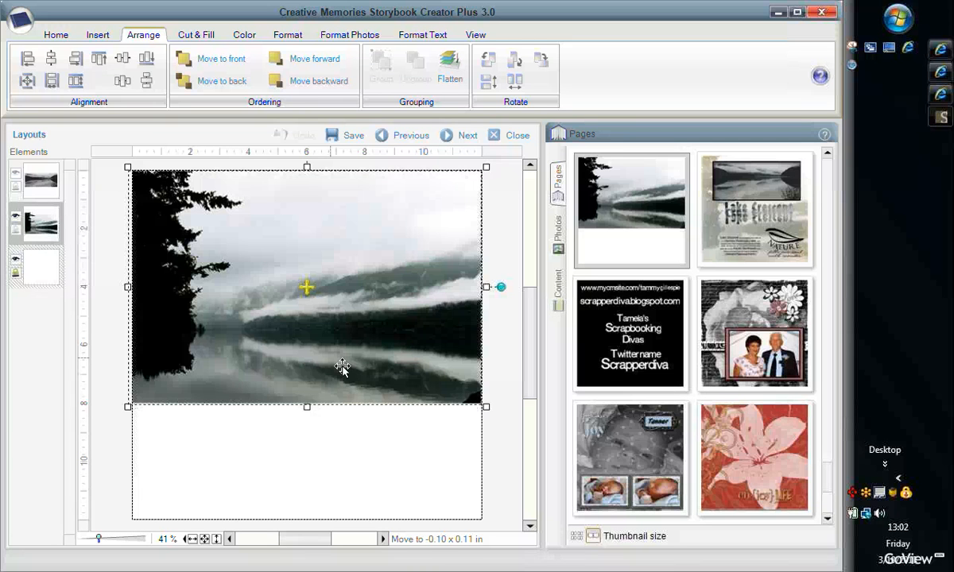
left_click_drag(342, 367, 340, 368)
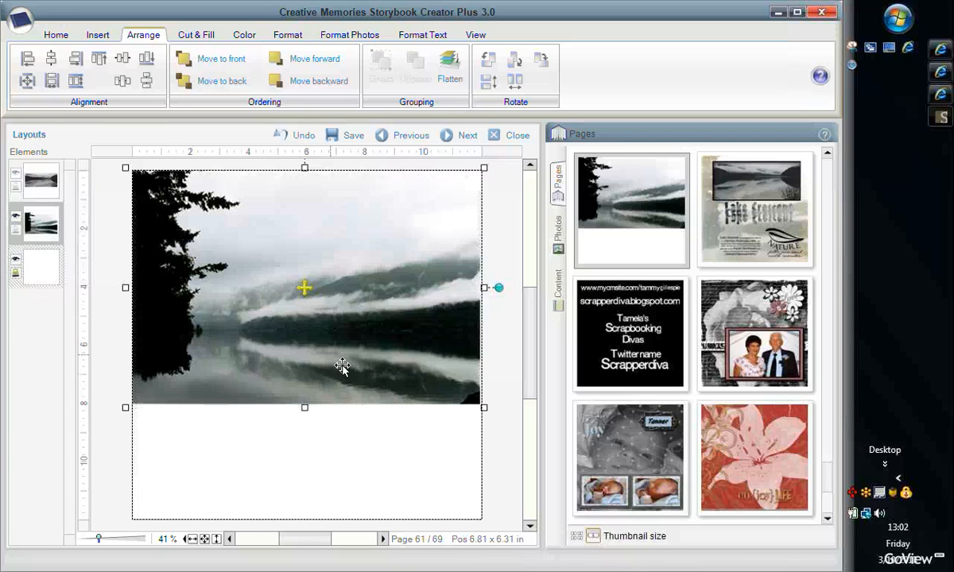
right_click(288, 299)
mouse_move(302, 451)
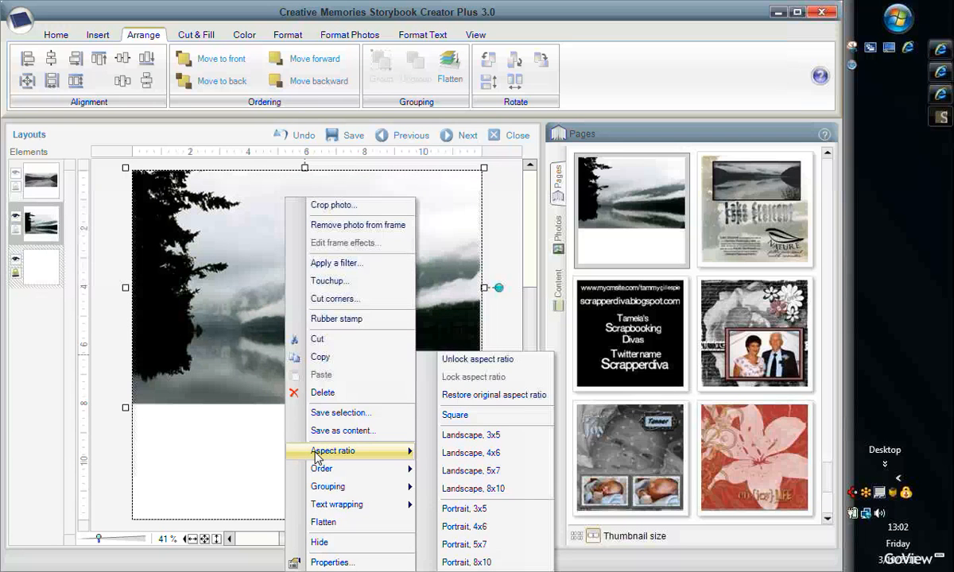
left_click(457, 416)
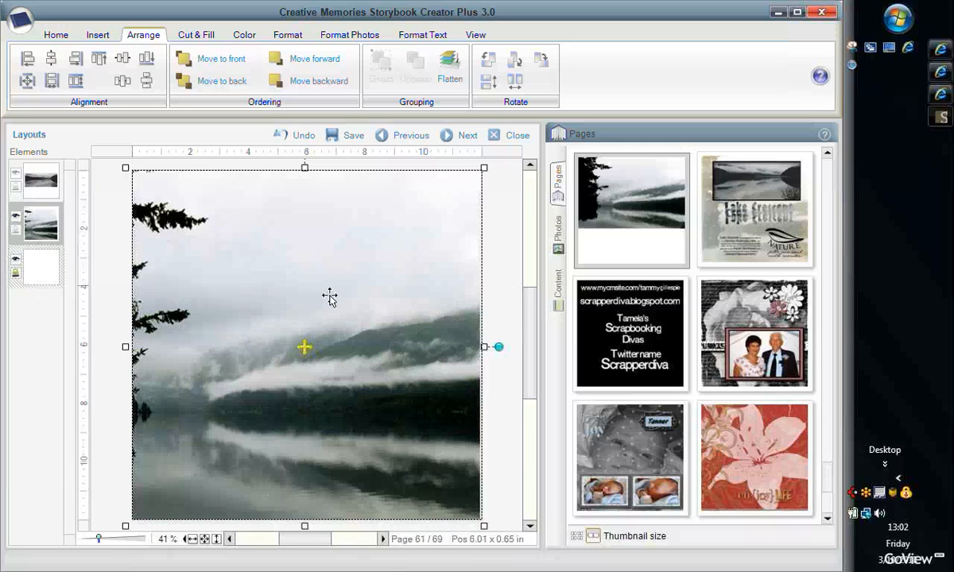
Fit the square lake photo over the full page and pan the picture within its frame to bring in more of the trees
left_click_drag(330, 296, 327, 187)
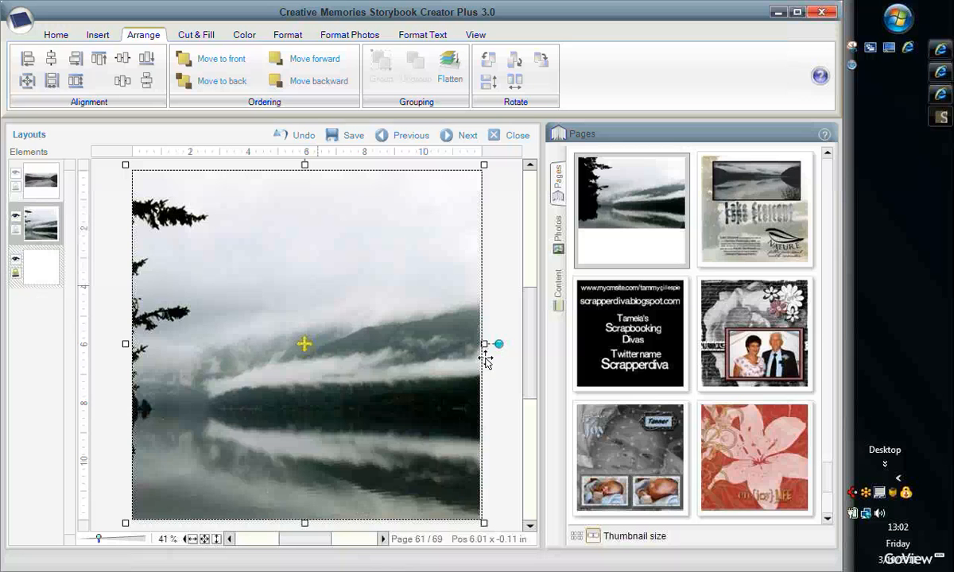
left_click_drag(487, 345, 369, 458)
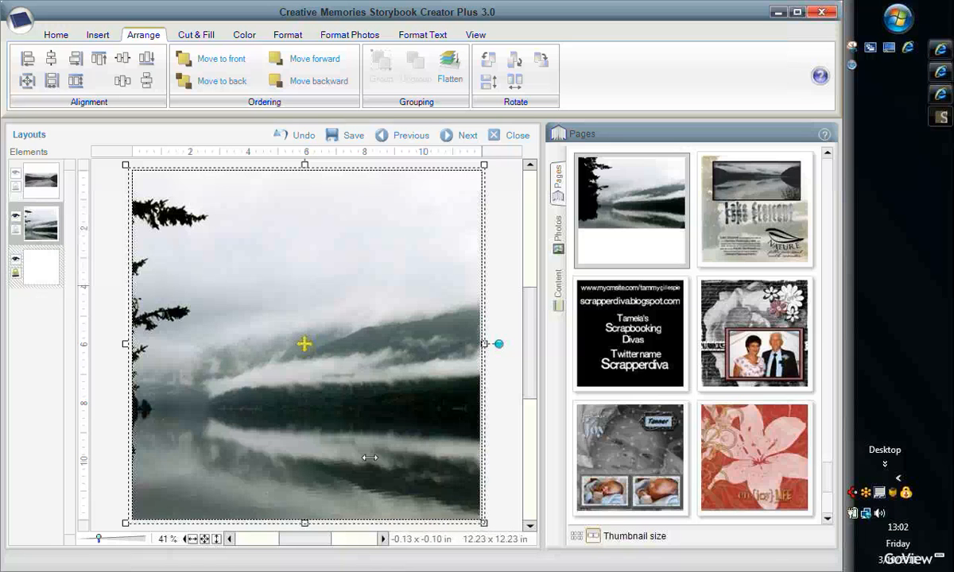
left_click_drag(291, 391, 367, 368)
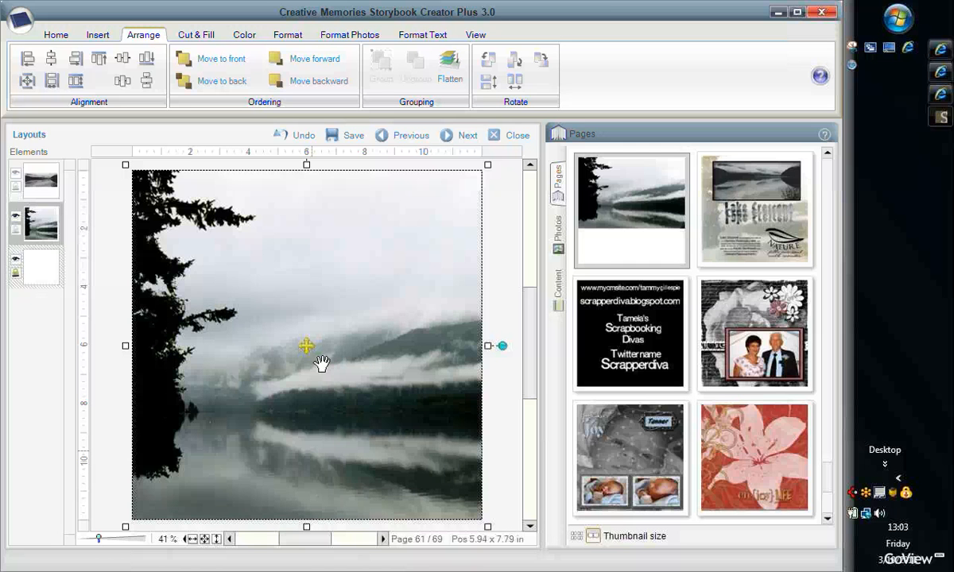
Create a white Blended color stamp with the Standard pattern from the square lake photo and hide the original photo
right_click(296, 321)
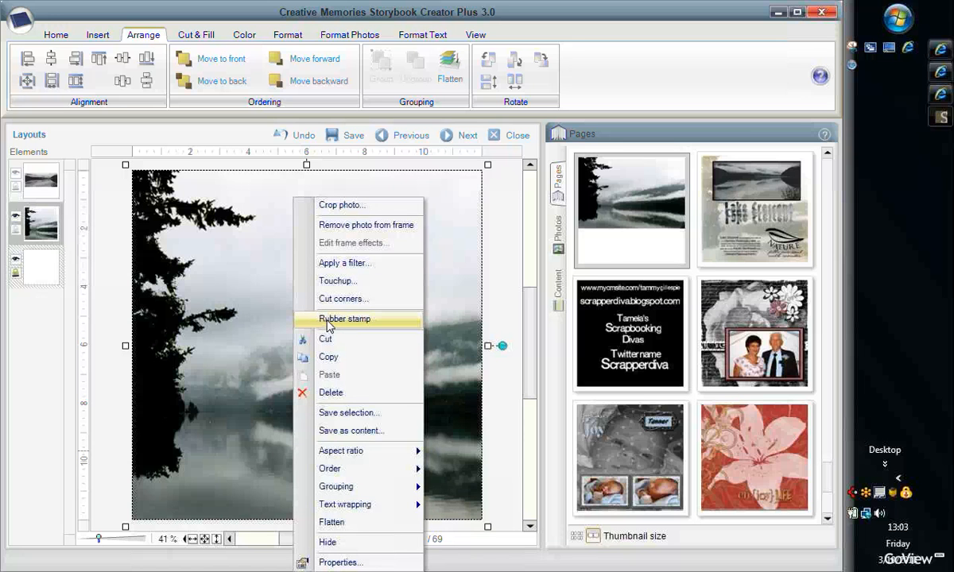
left_click(328, 358)
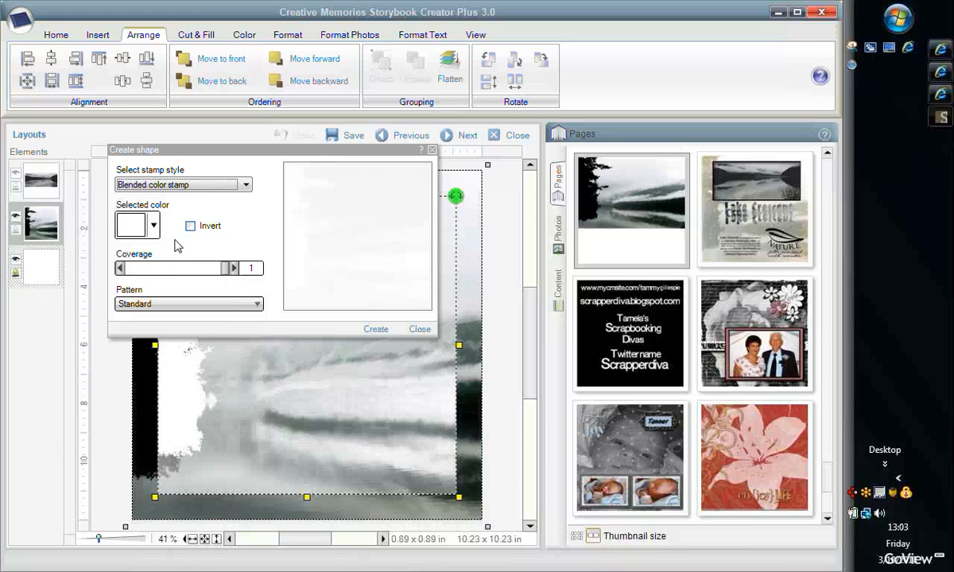
left_click(373, 329)
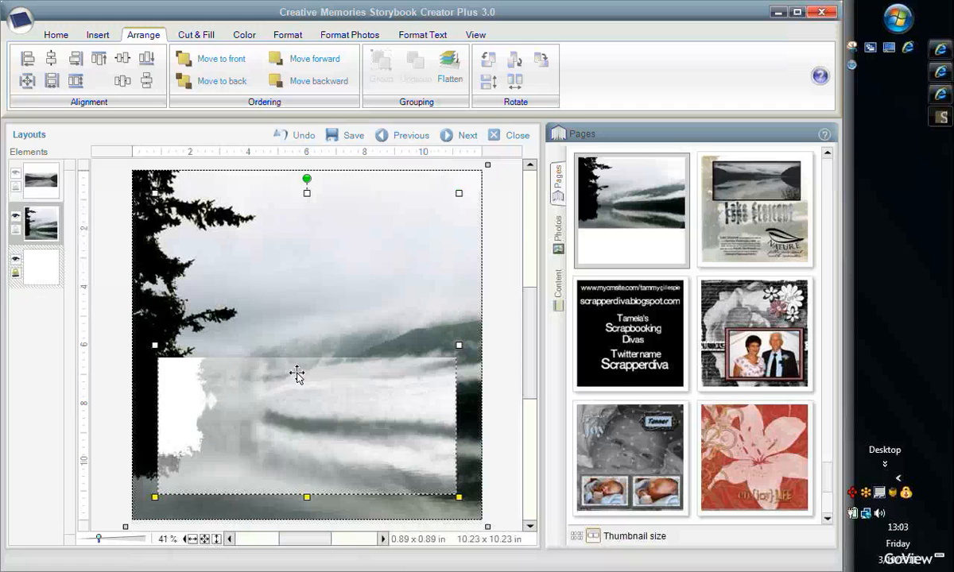
mouse_move(16, 264)
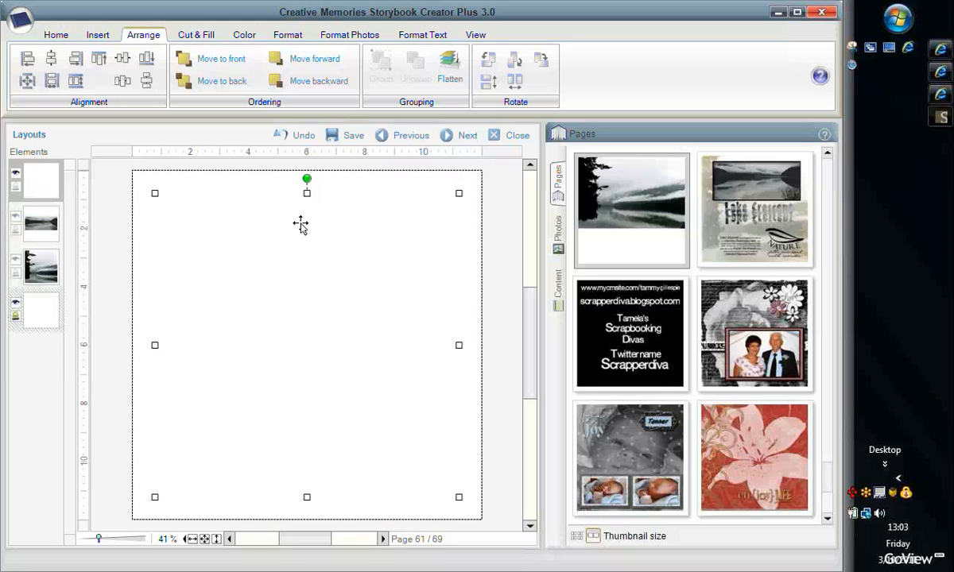
Enlarge the white stamp to cover the whole page and place the hidden panoramic lake photo above it in the element order
left_click_drag(309, 193, 307, 181)
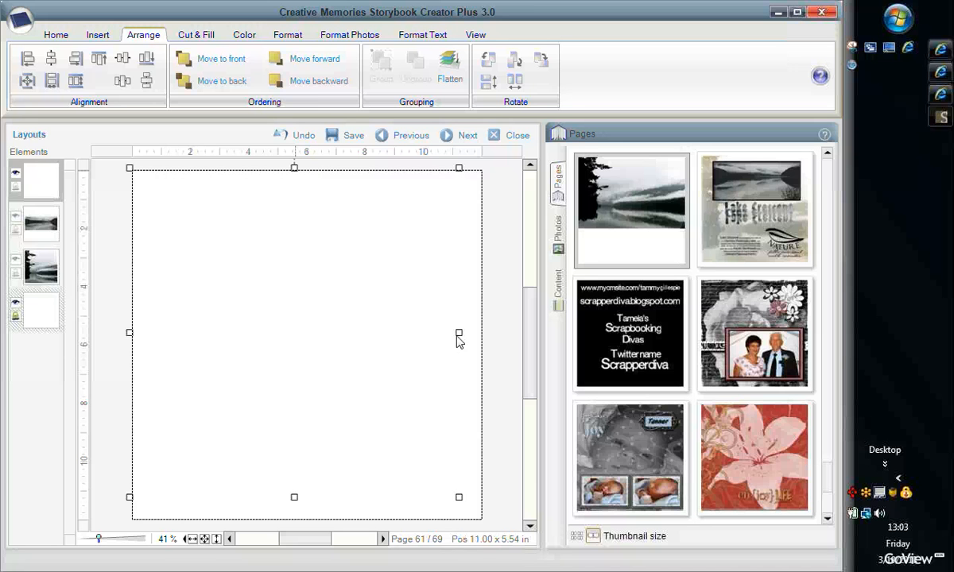
left_click_drag(482, 360, 487, 464)
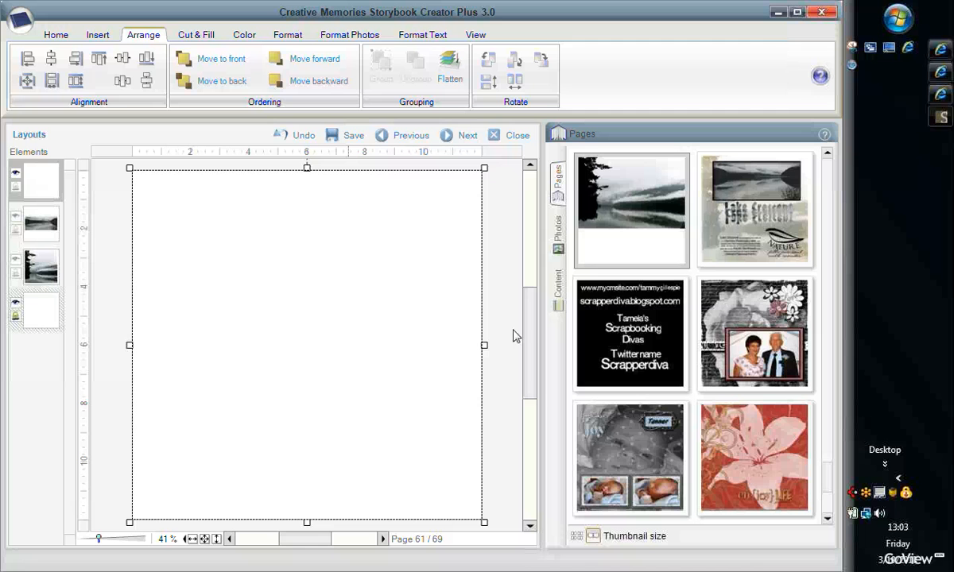
left_click(557, 287)
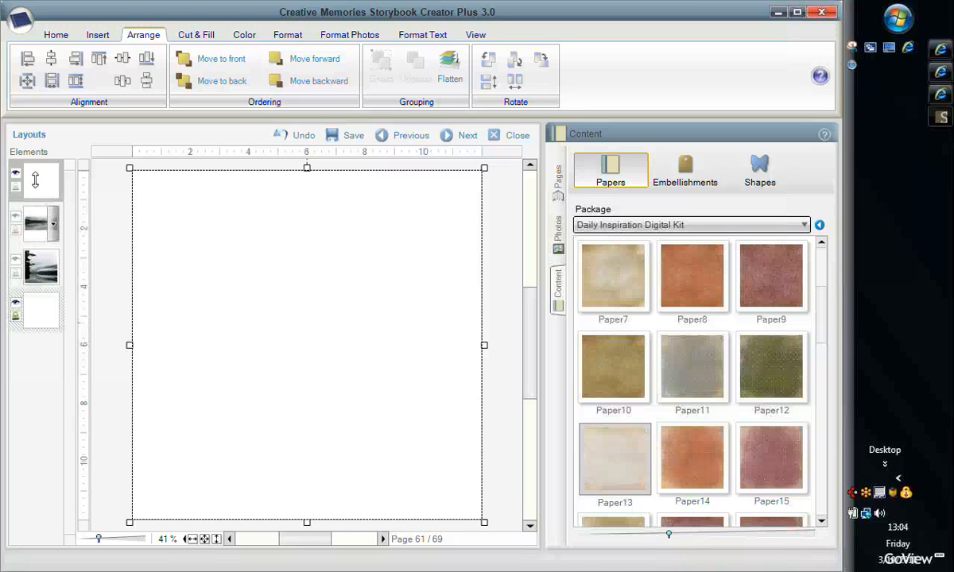
left_click_drag(35, 222, 35, 180)
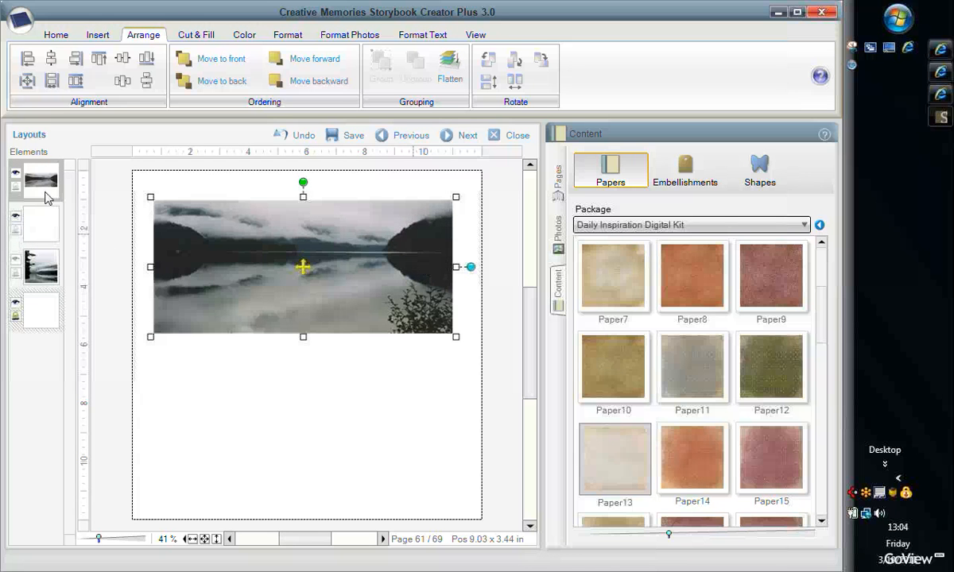
left_click(493, 399)
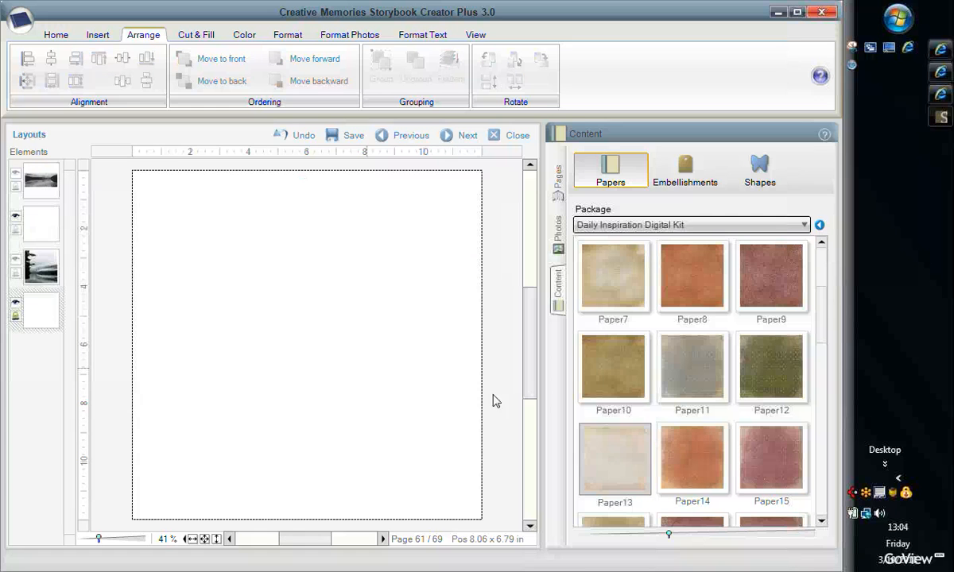
Fill the full-page stamp with Paper13 from the Daily Inspiration Digital Kit
right_click(645, 465)
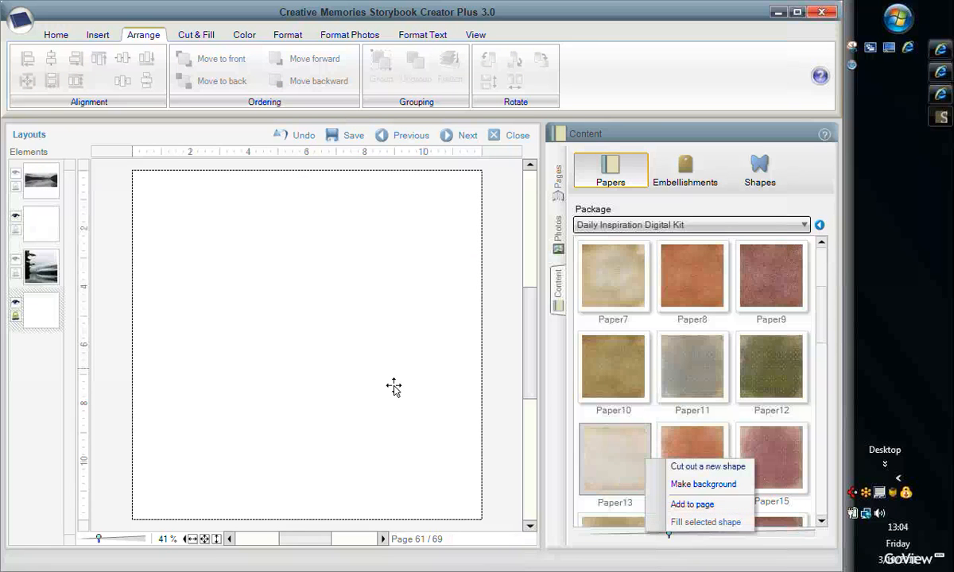
left_click(483, 419)
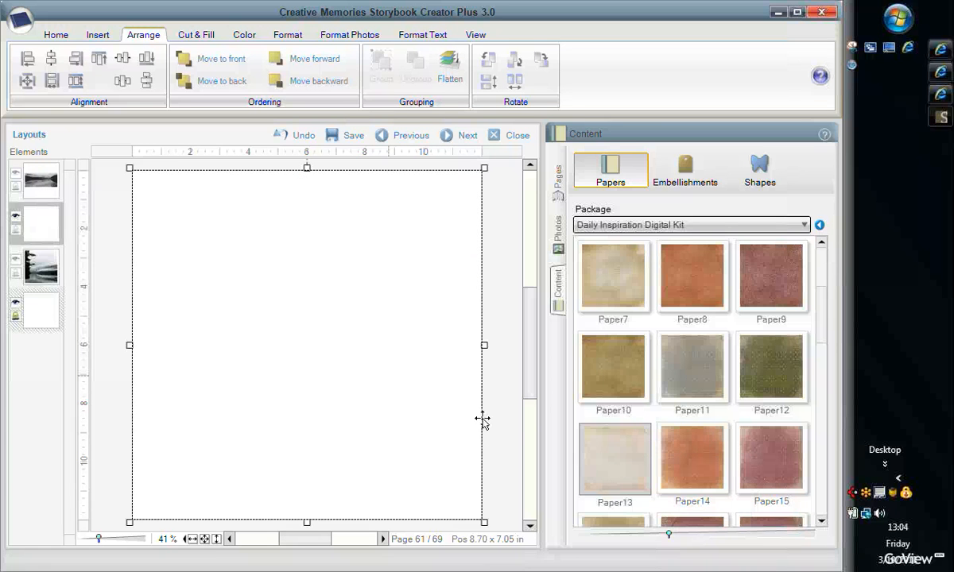
left_click(645, 459)
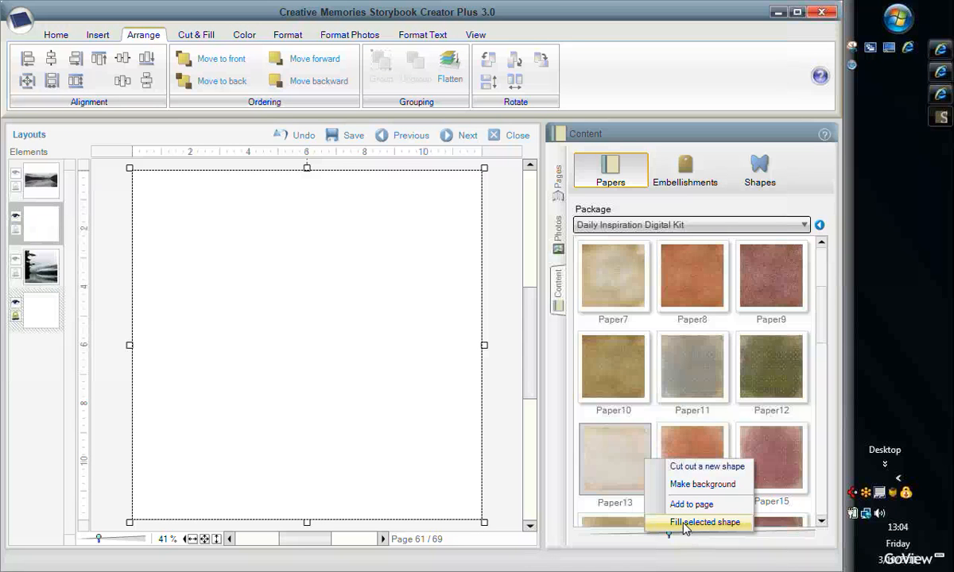
left_click(684, 522)
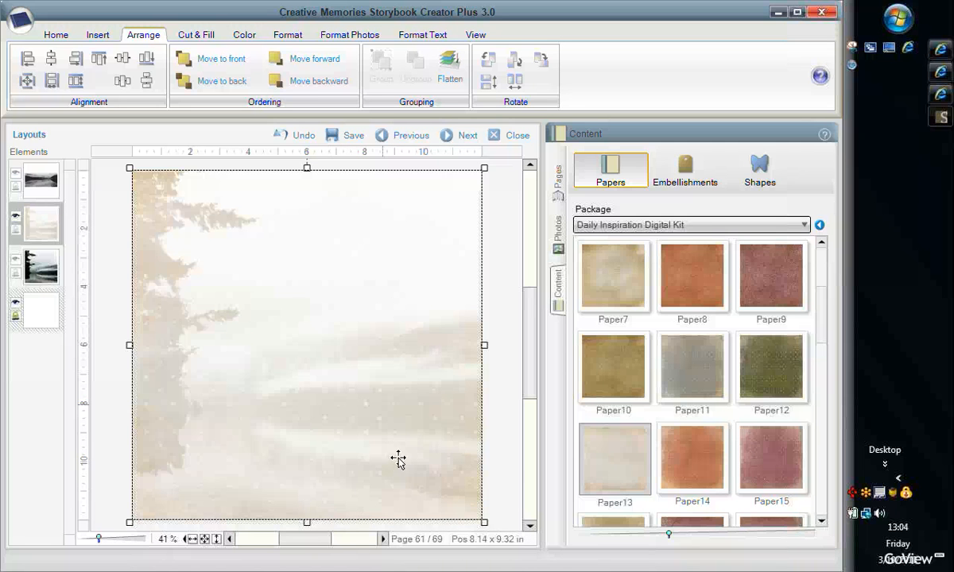
Show the panoramic lake photo and center it horizontally in the upper part of the page
mouse_move(34, 284)
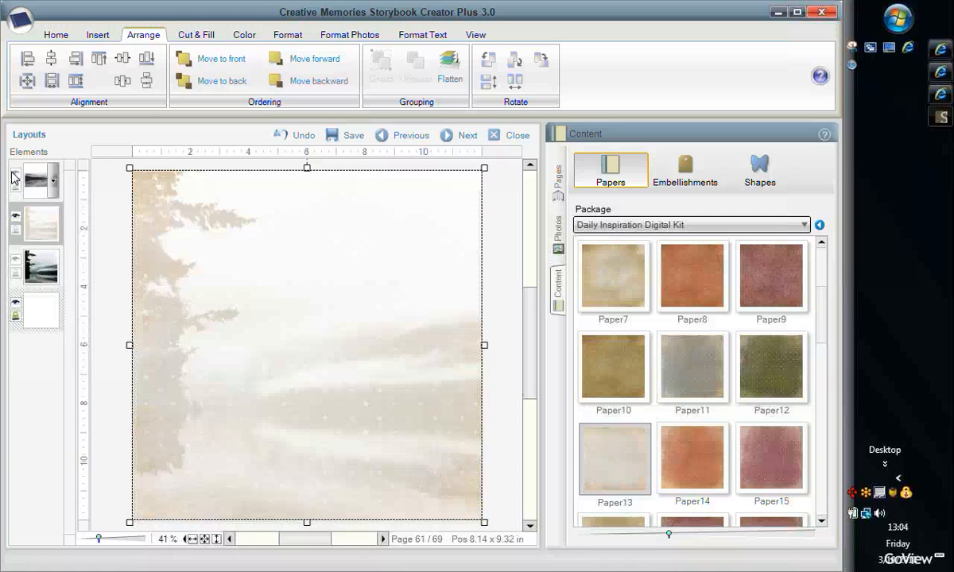
left_click(280, 292)
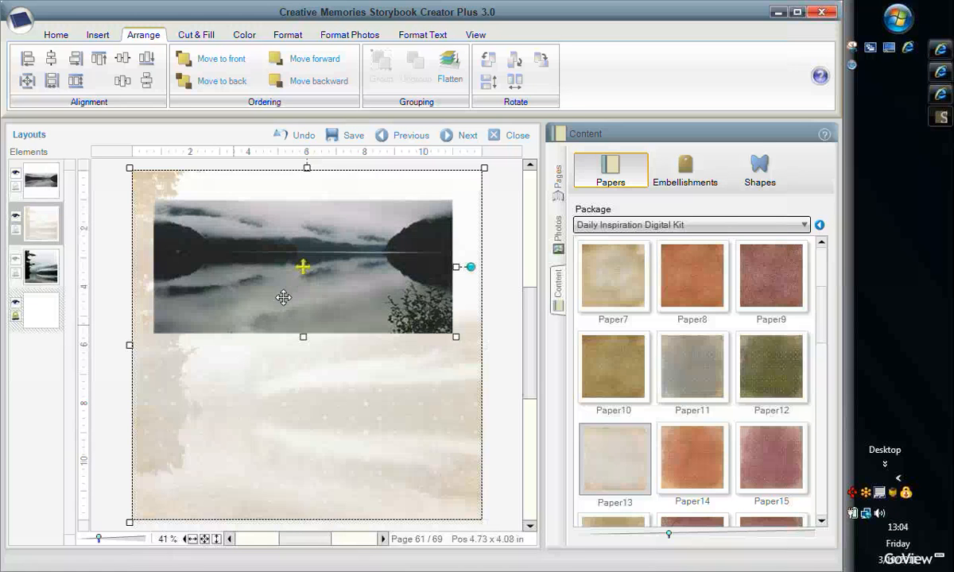
left_click_drag(285, 402, 282, 415)
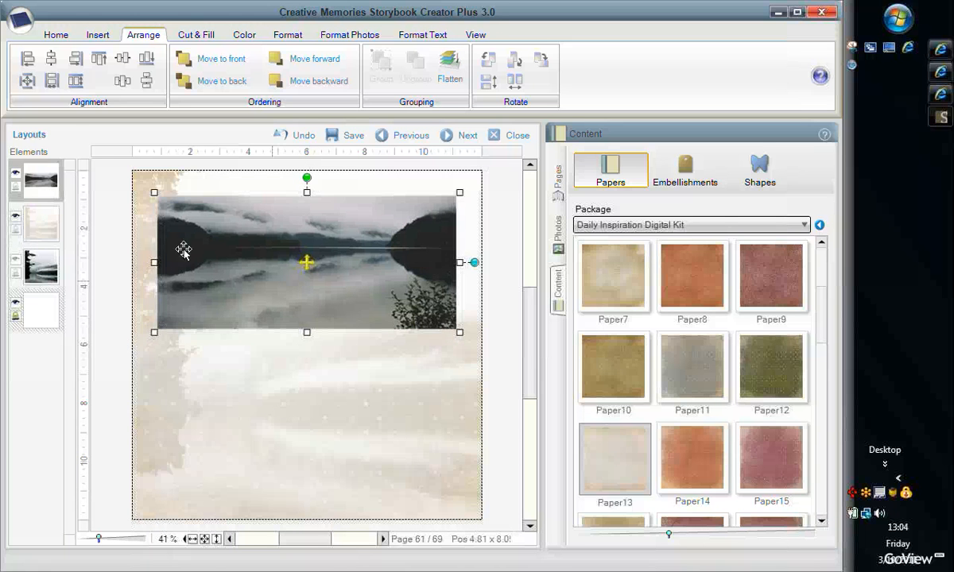
Add a text box about 9.8 x 4 in below the panoramic photo with the text "Lake Crescent"
left_click(97, 35)
left_click(179, 89)
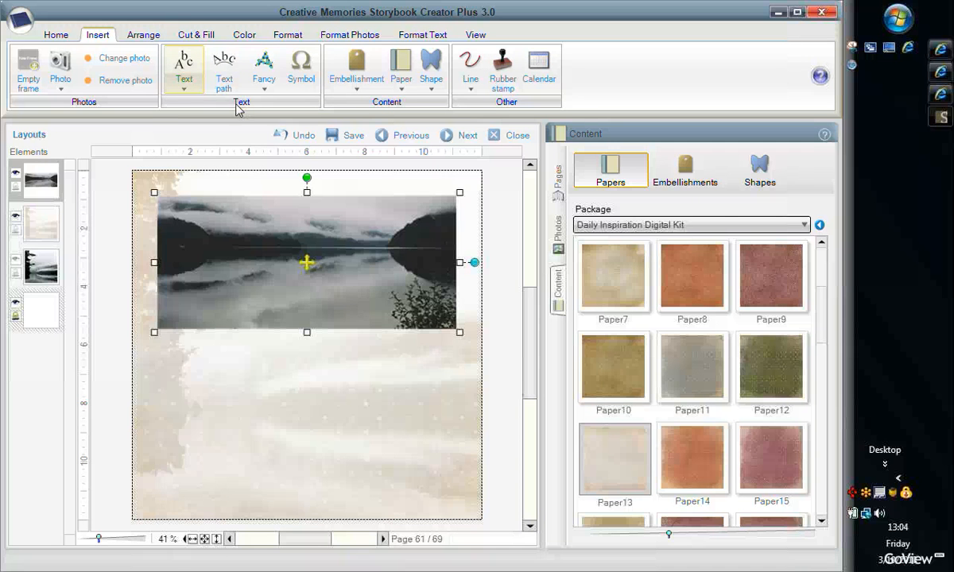
left_click(225, 101)
left_click_drag(323, 361, 322, 411)
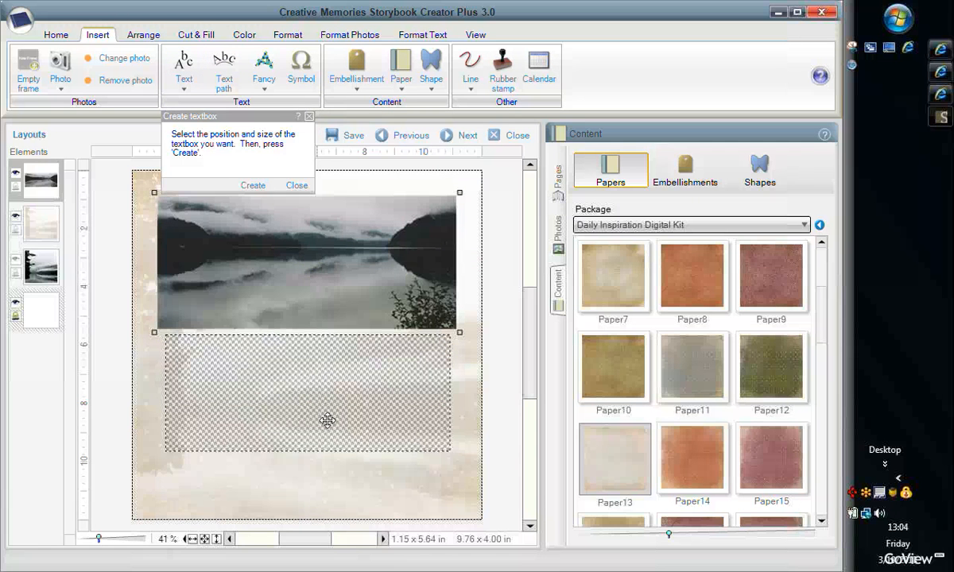
left_click(251, 185)
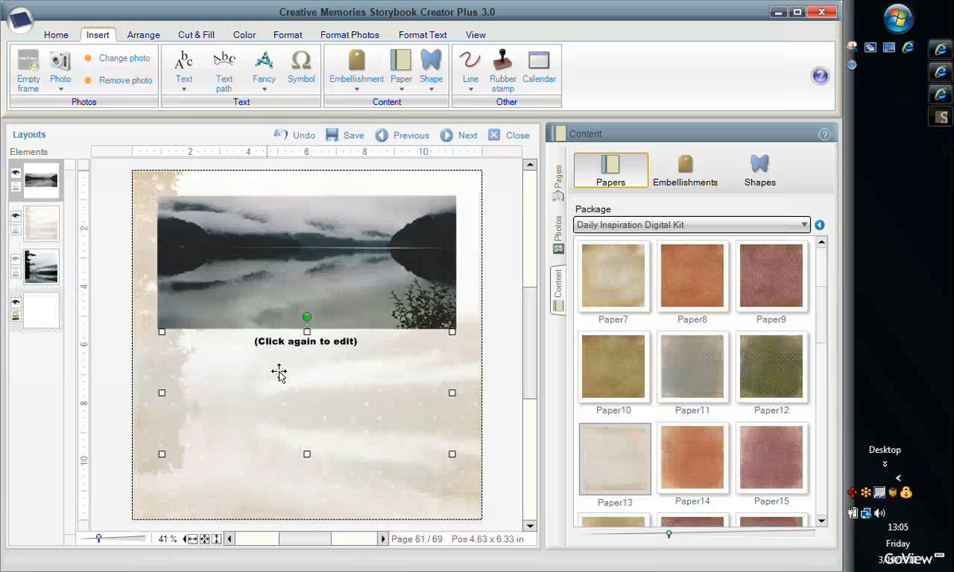
left_click(307, 378)
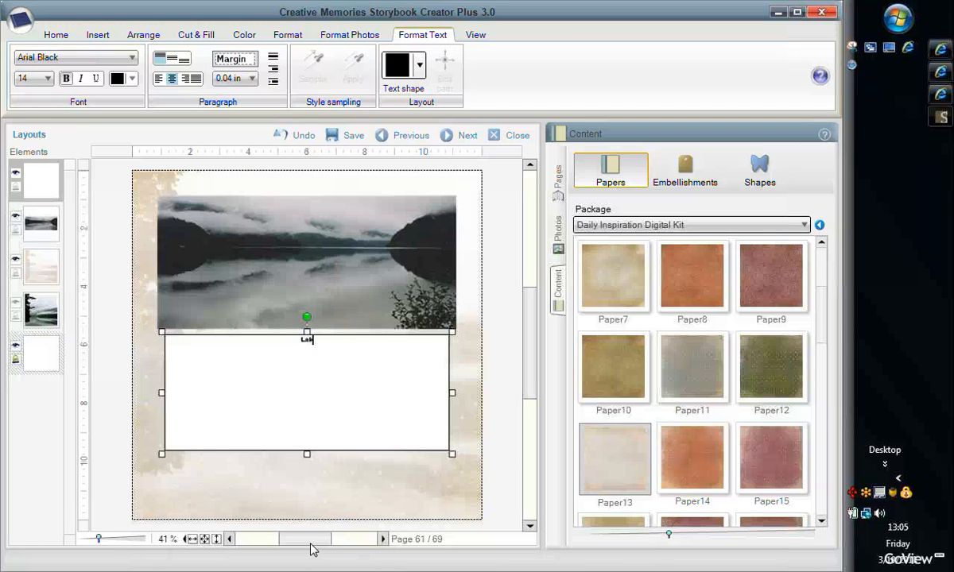
type("Lake Crescent")
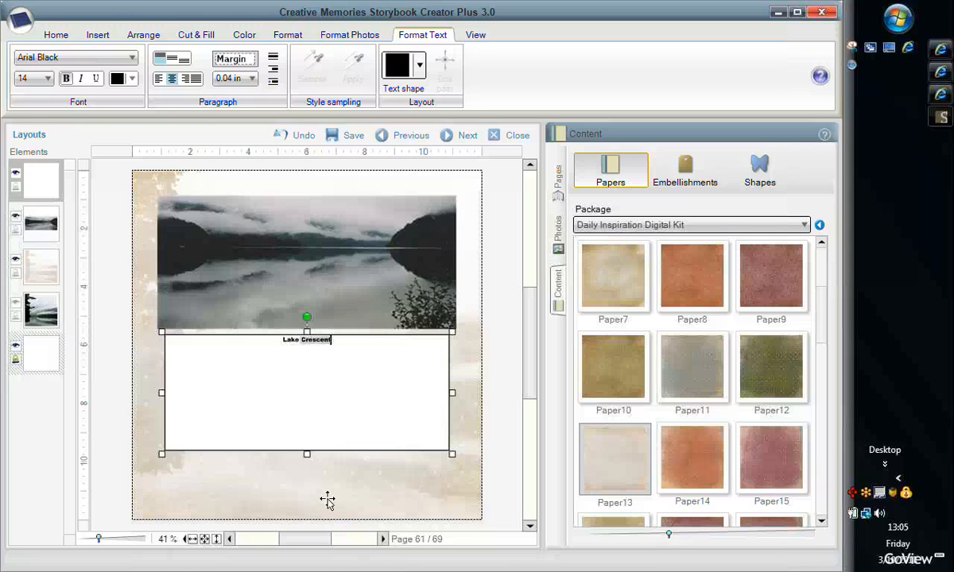
Set the "Lake Crescent" title text to the Sunset font at 96 pt
key("ctrl+a")
left_click(48, 78)
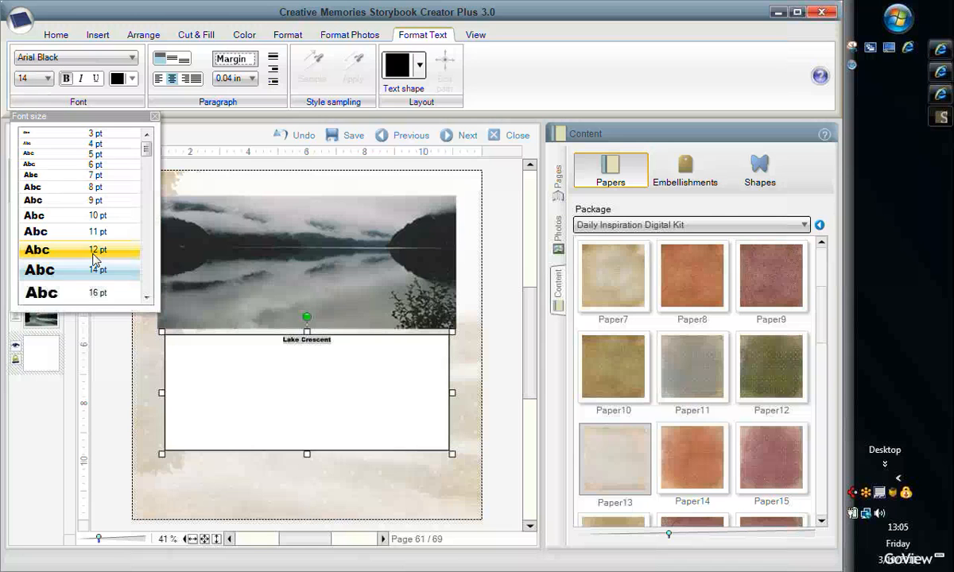
scroll(93, 253, "down", 5)
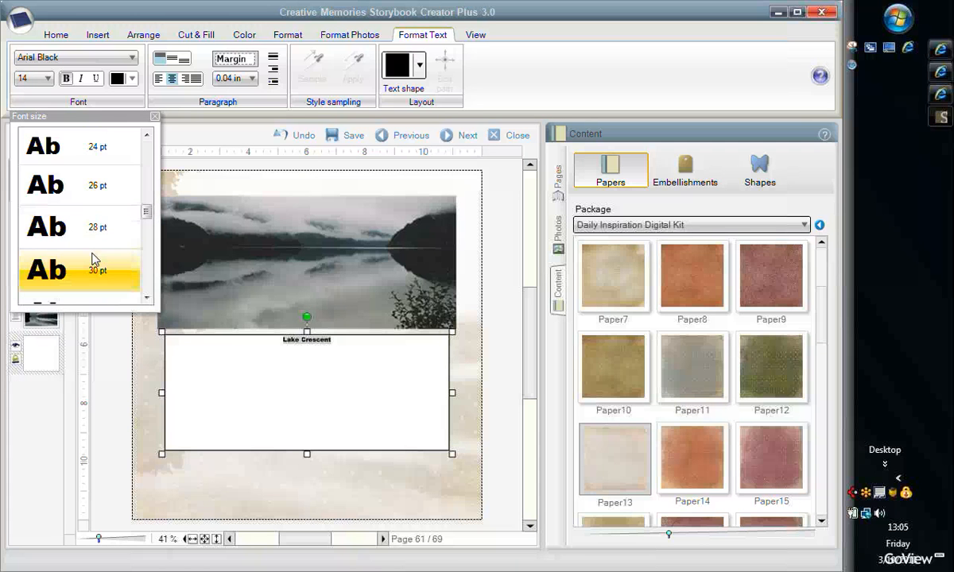
scroll(93, 253, "down", 5)
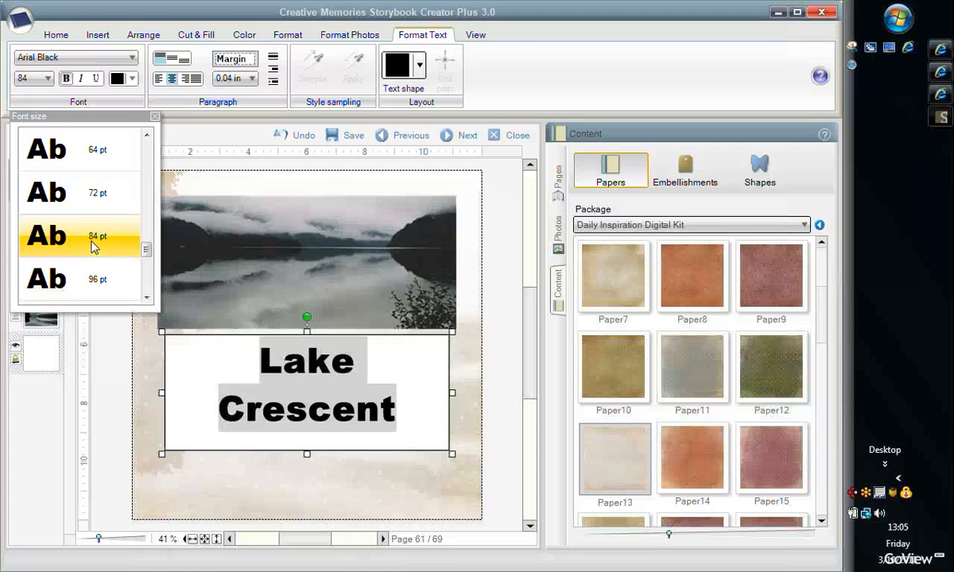
left_click(104, 284)
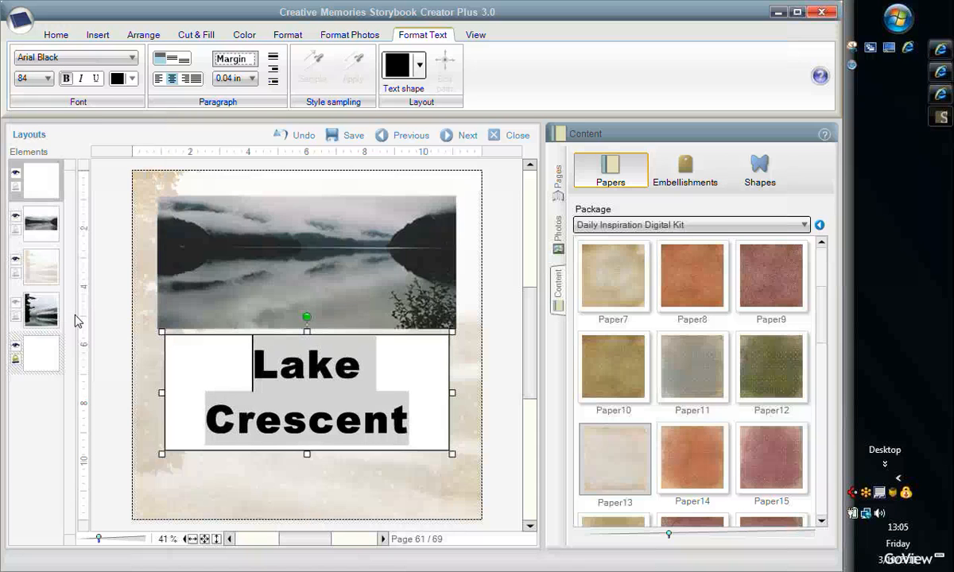
left_click(129, 59)
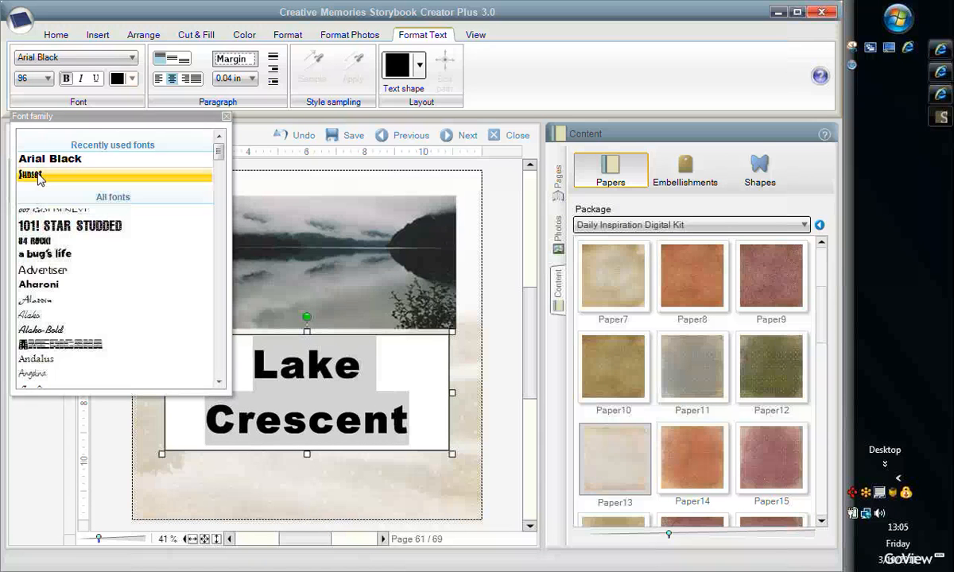
left_click(35, 175)
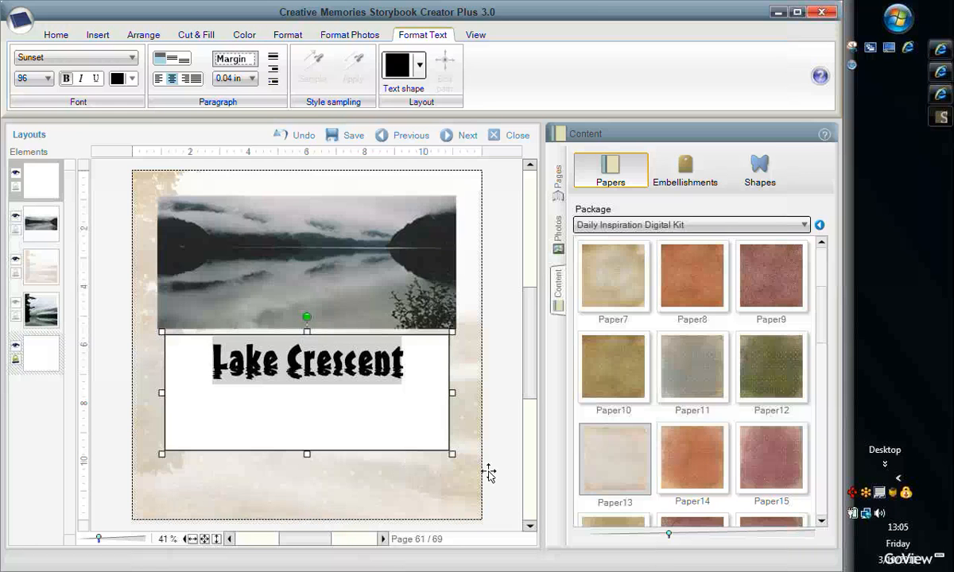
left_click(394, 405)
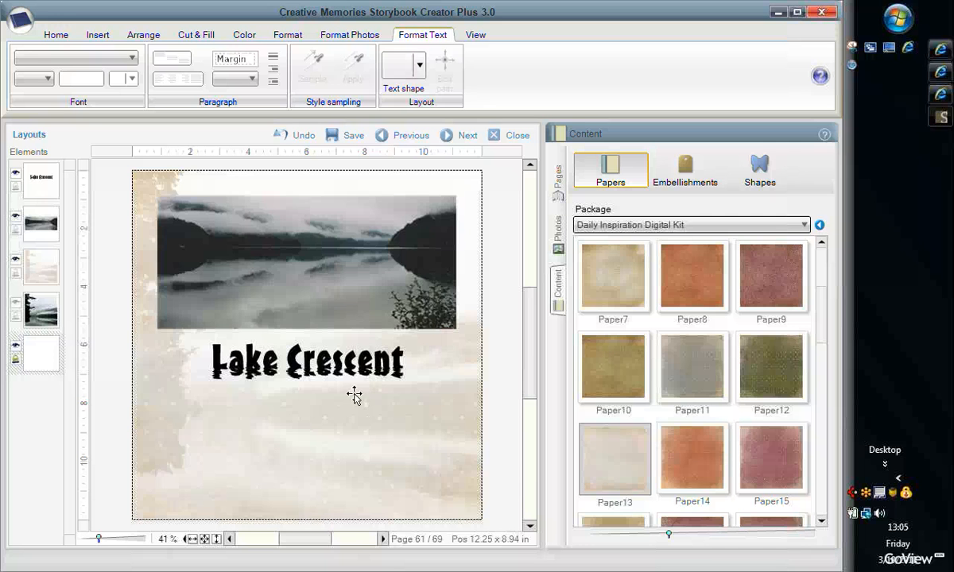
Flatten the "Lake Crescent" title and bring up the project's photo collection
left_click(306, 367)
right_click(292, 350)
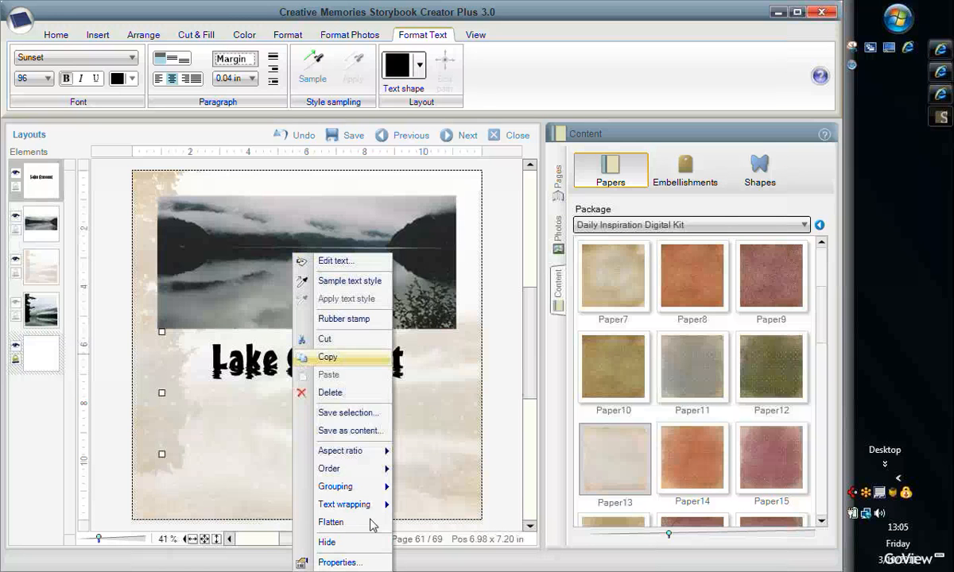
left_click(383, 526)
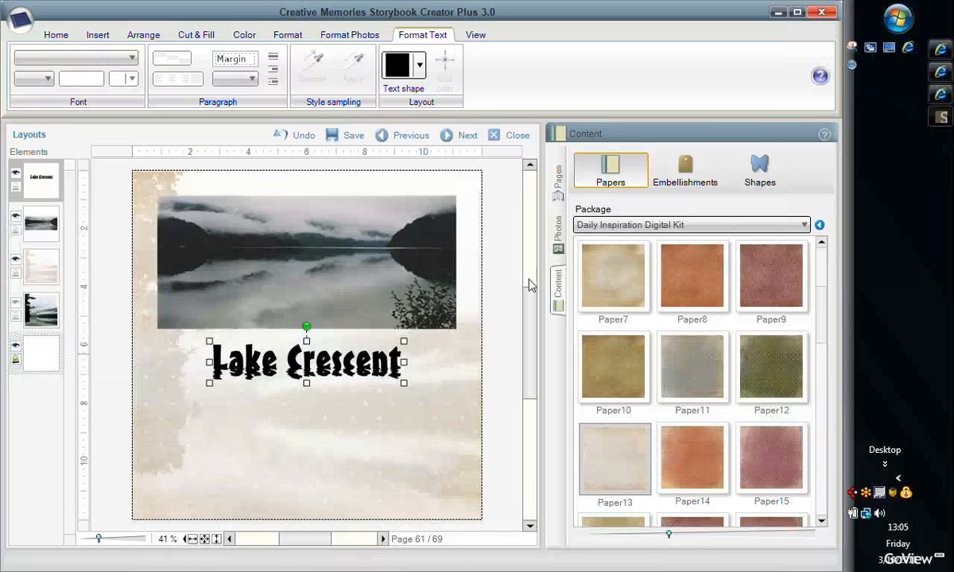
left_click(557, 238)
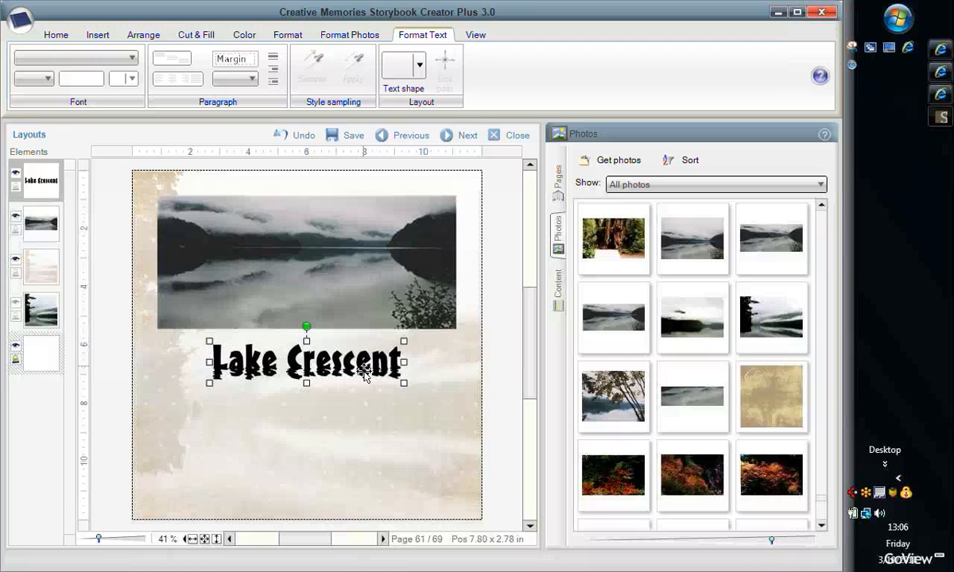
Add the narrow misty lake photo to the page in a new frame, enlarge it, and delete it again
right_click(722, 400)
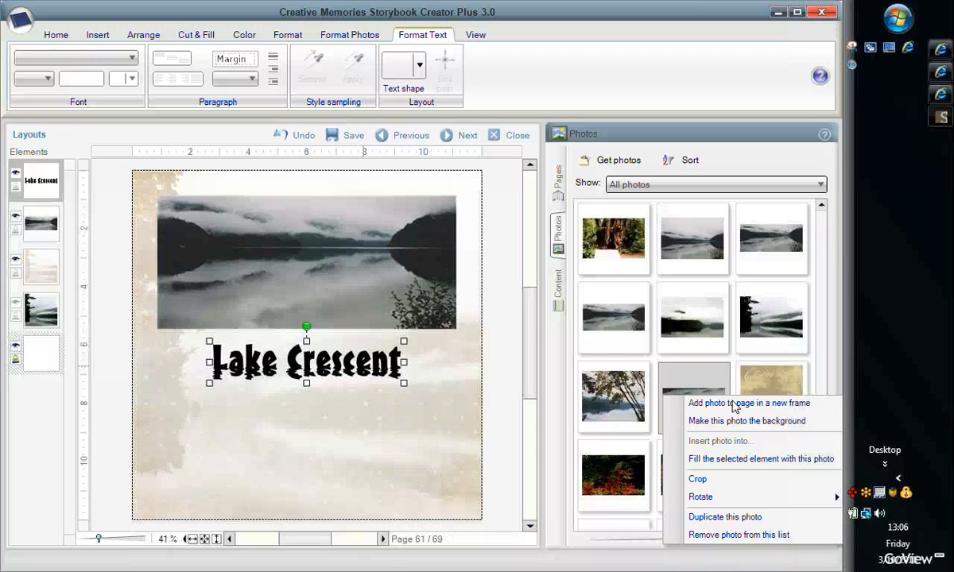
left_click(734, 404)
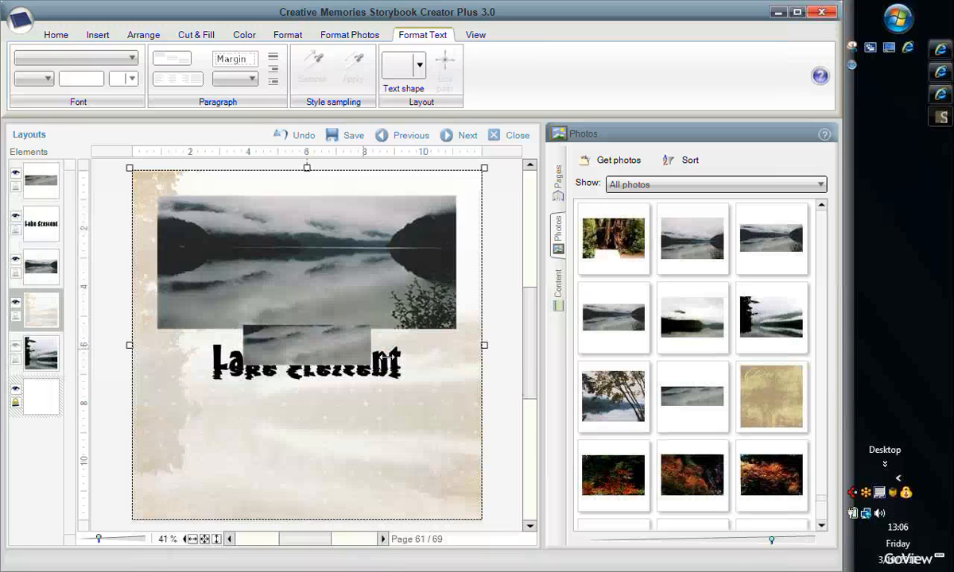
left_click_drag(374, 366, 429, 416)
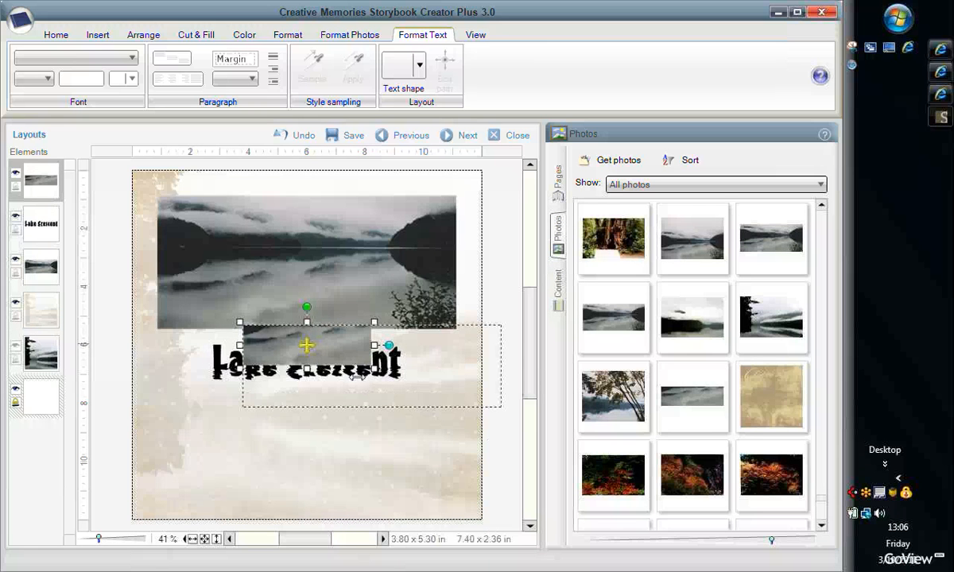
left_click_drag(356, 377, 362, 375)
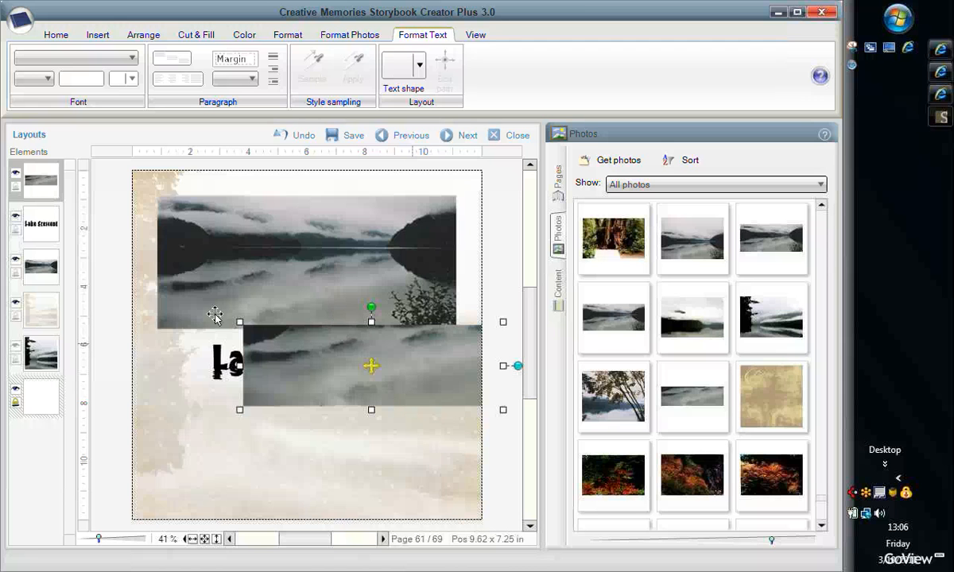
right_click(371, 366)
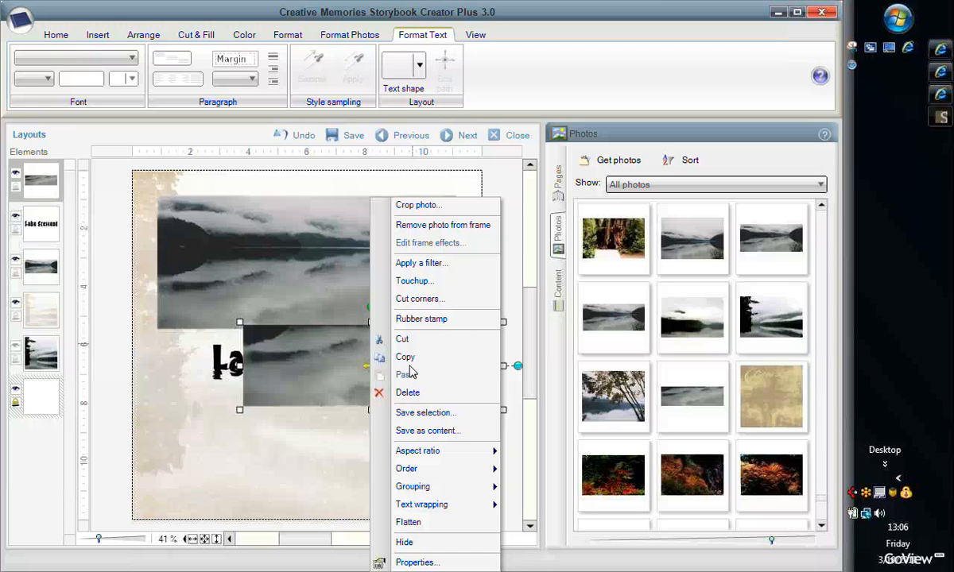
left_click(361, 501)
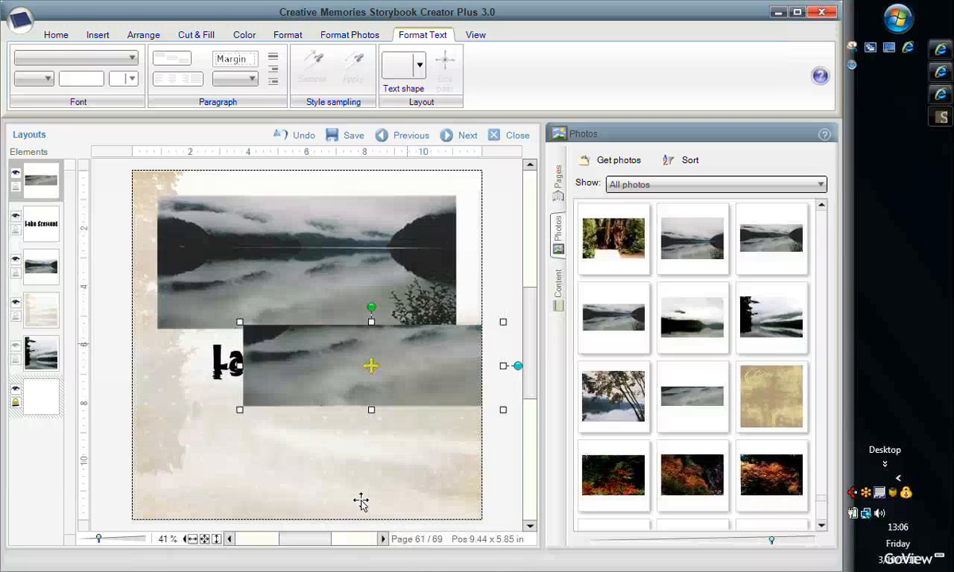
key("Delete")
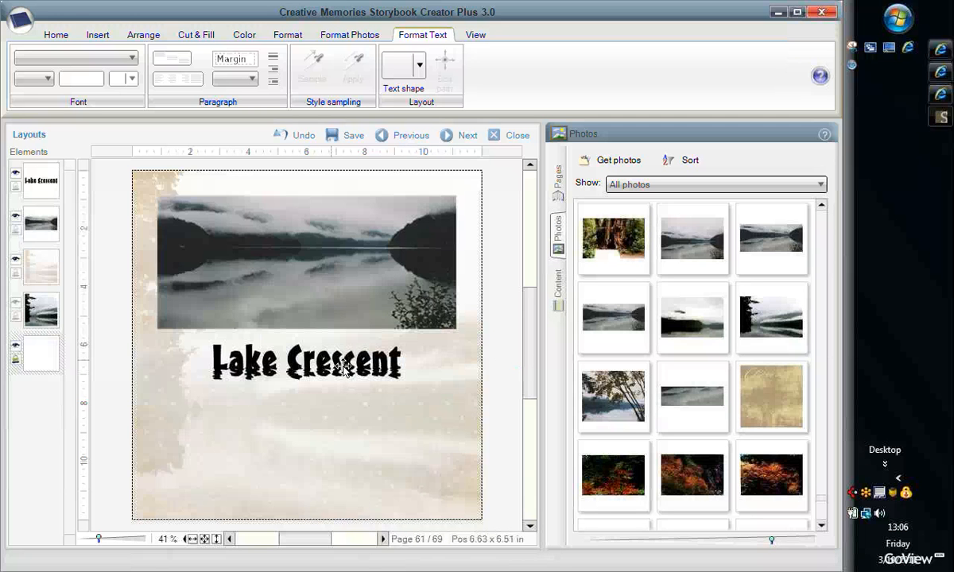
Fill the flattened "Lake Crescent" title with the narrow misty lake photo
left_click(348, 369)
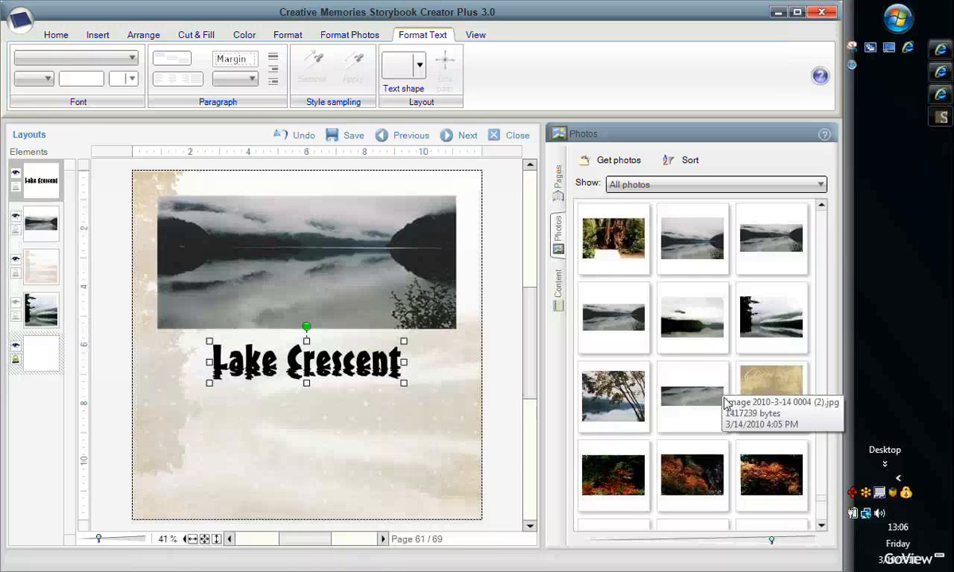
right_click(680, 373)
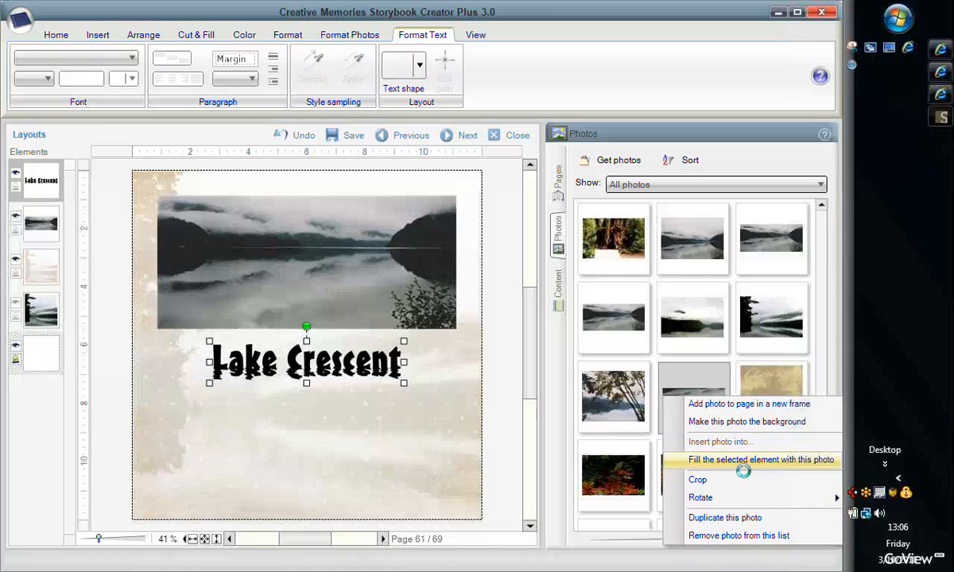
left_click(739, 461)
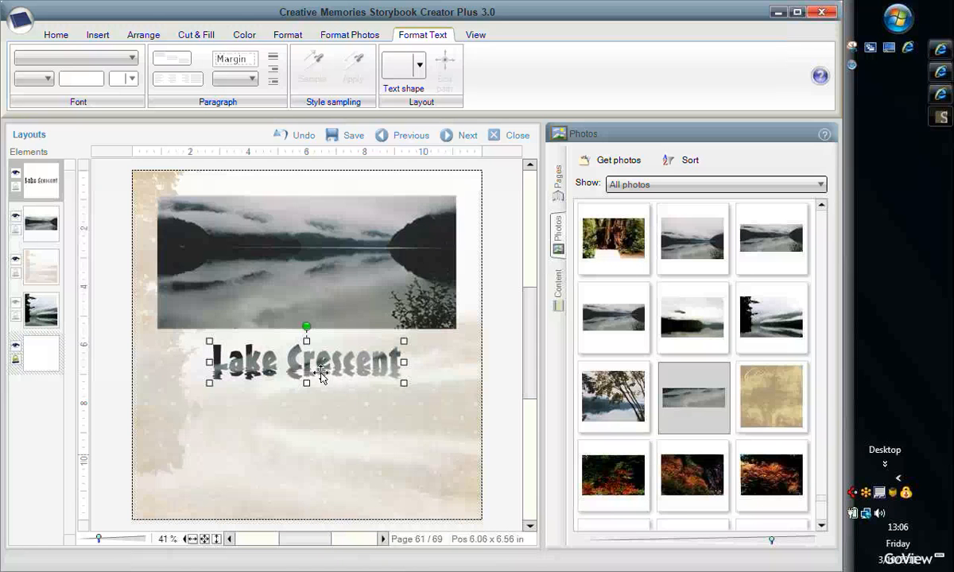
Duplicate the photo-filled title by copy and paste, and place the copy directly below the original at about 2.87 x 7.30 in
right_click(300, 355)
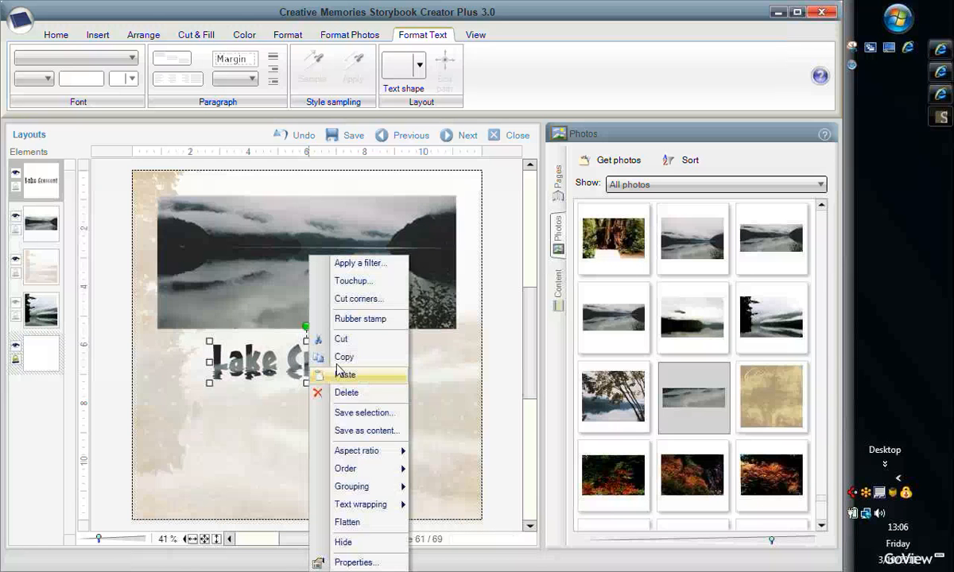
left_click(308, 359)
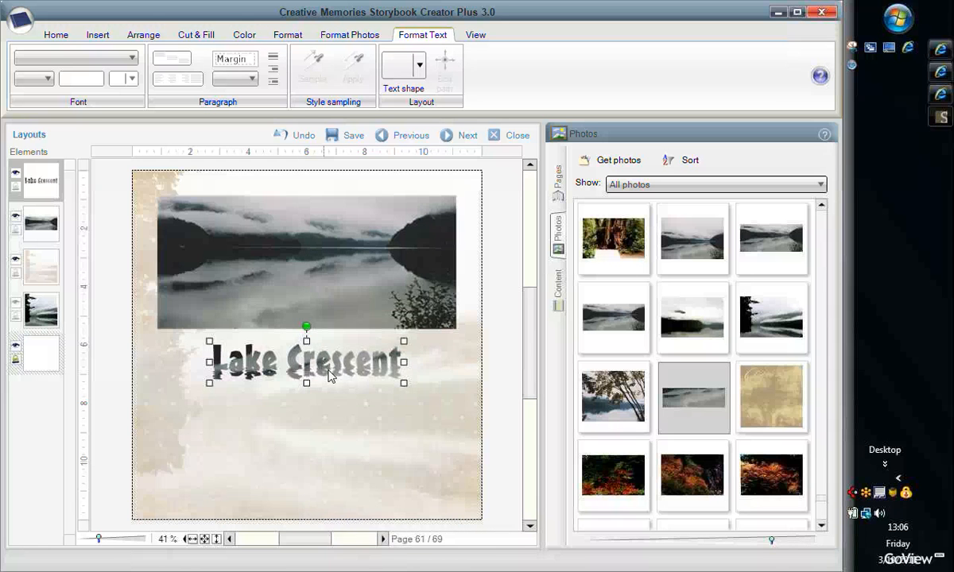
right_click(312, 362)
left_click(312, 374)
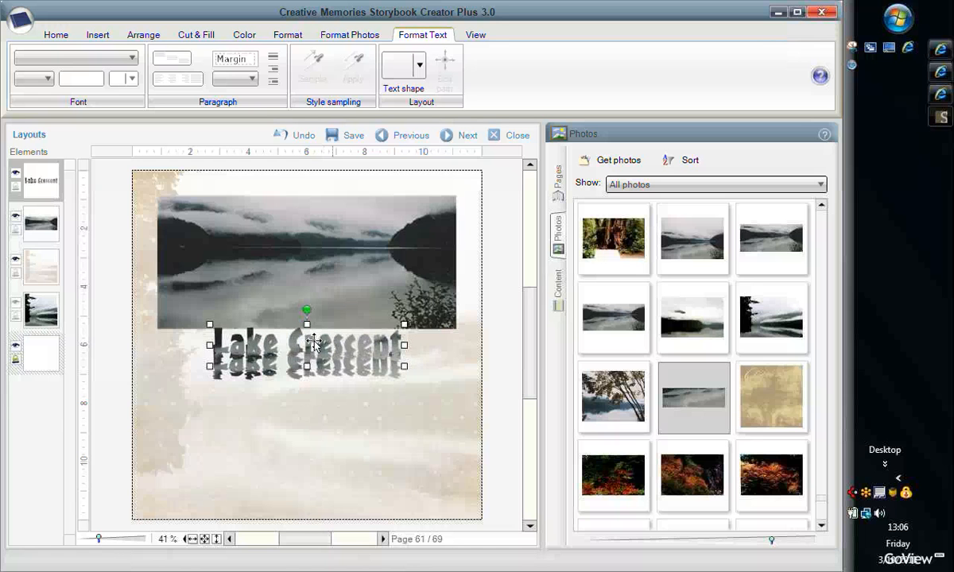
left_click_drag(313, 400, 314, 402)
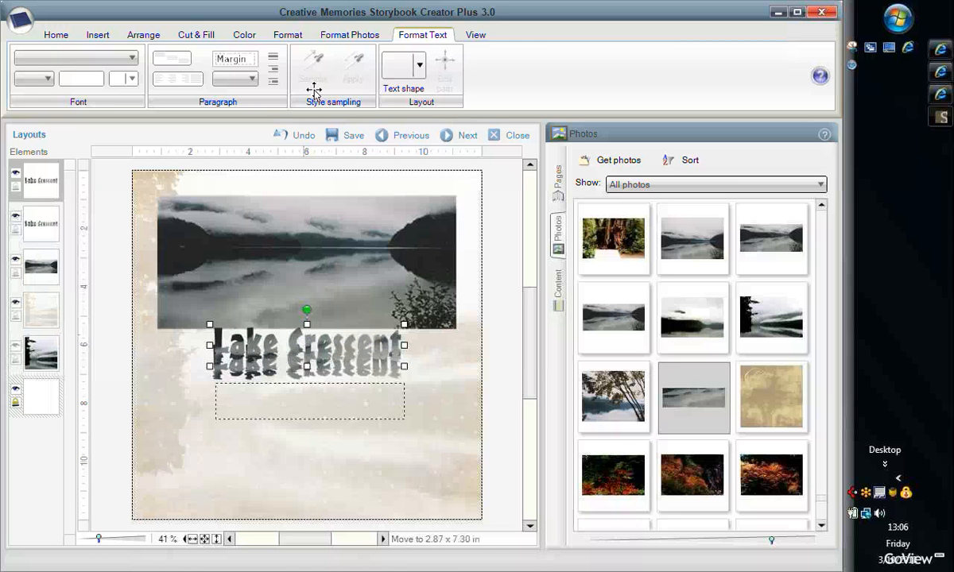
Rotate the lower title copy 180 degrees and flip it horizontally to make a mirrored reflection
left_click(143, 34)
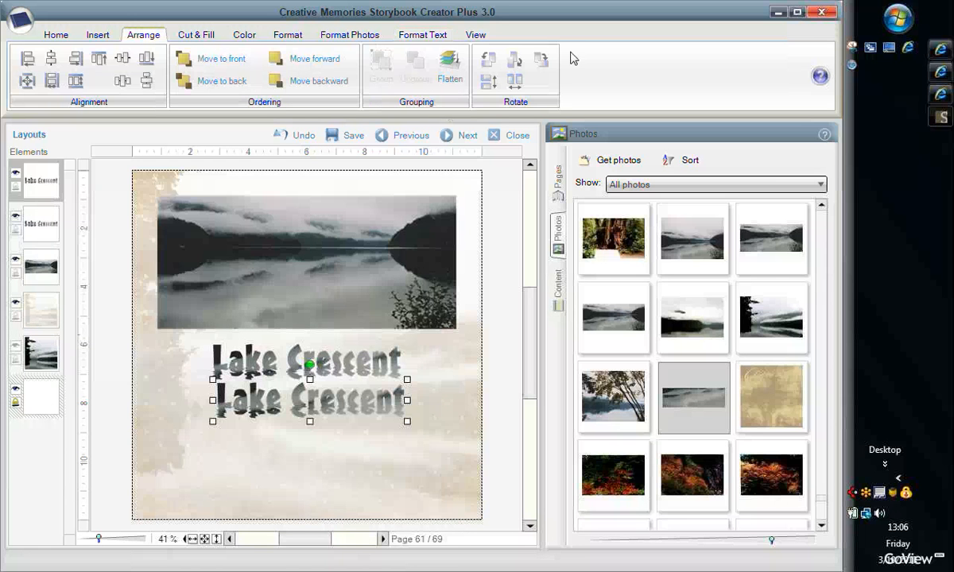
left_click(511, 64)
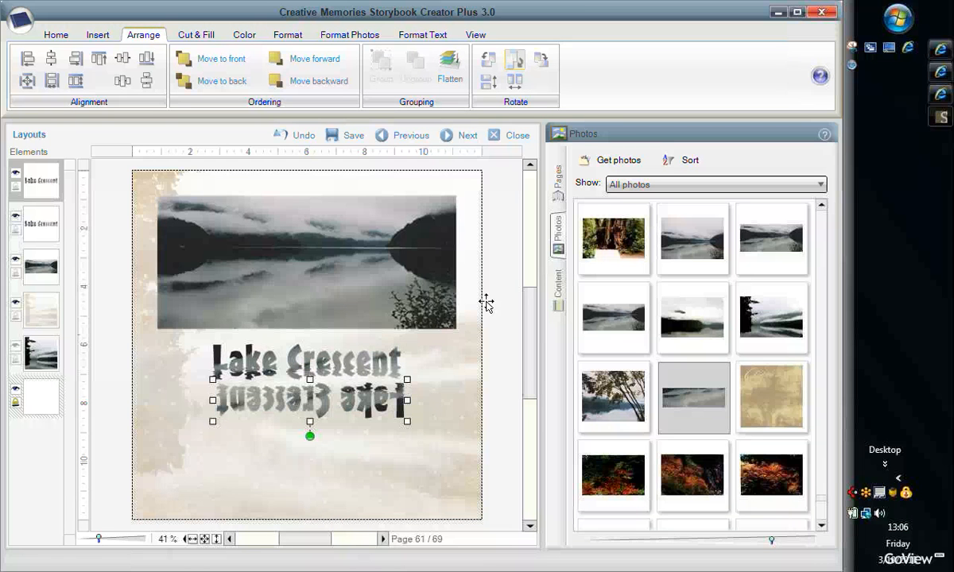
left_click(513, 84)
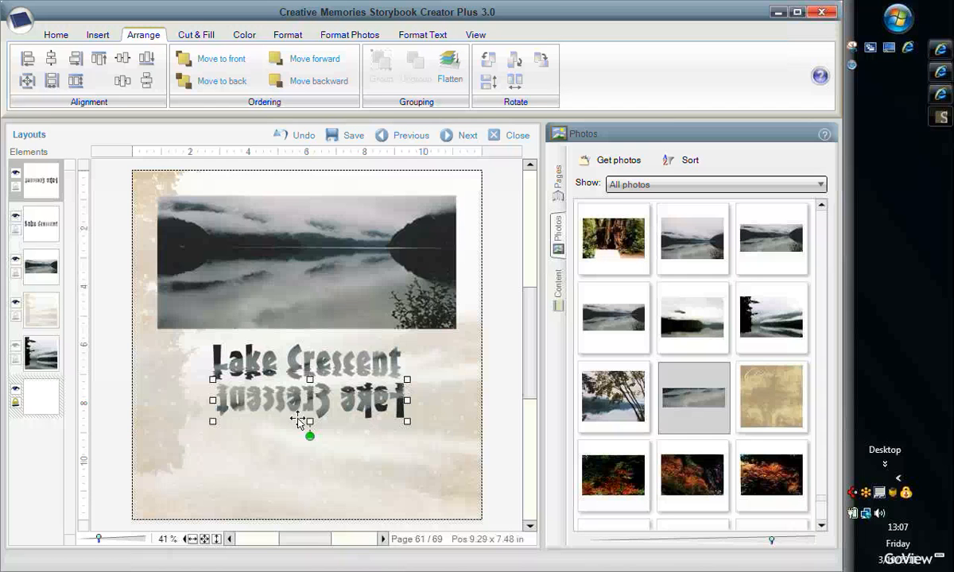
Align the mirrored title copy with the original and nudge it up until the bases of both sets of letters meet
left_click_drag(305, 409, 305, 403)
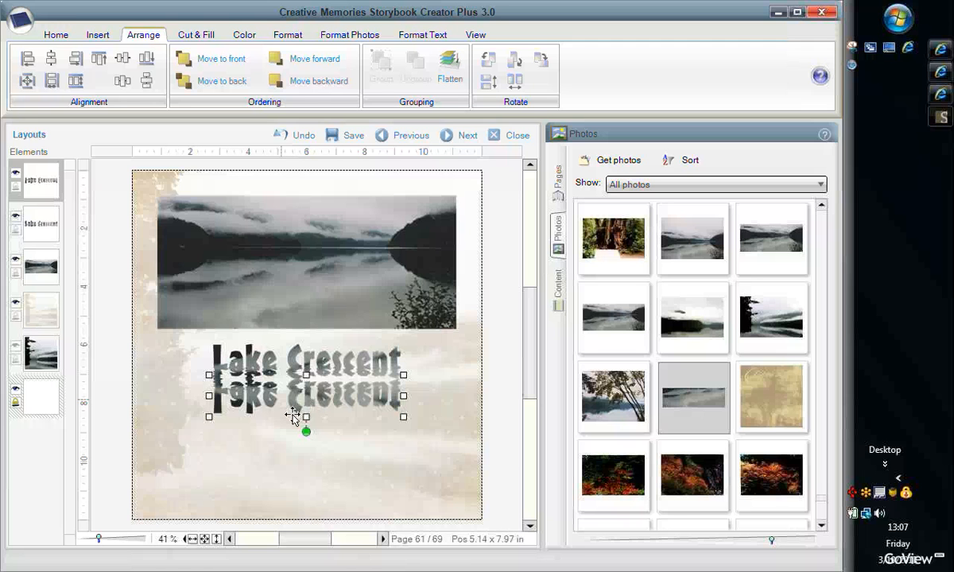
key("Up")
key("Up")
key("Up")
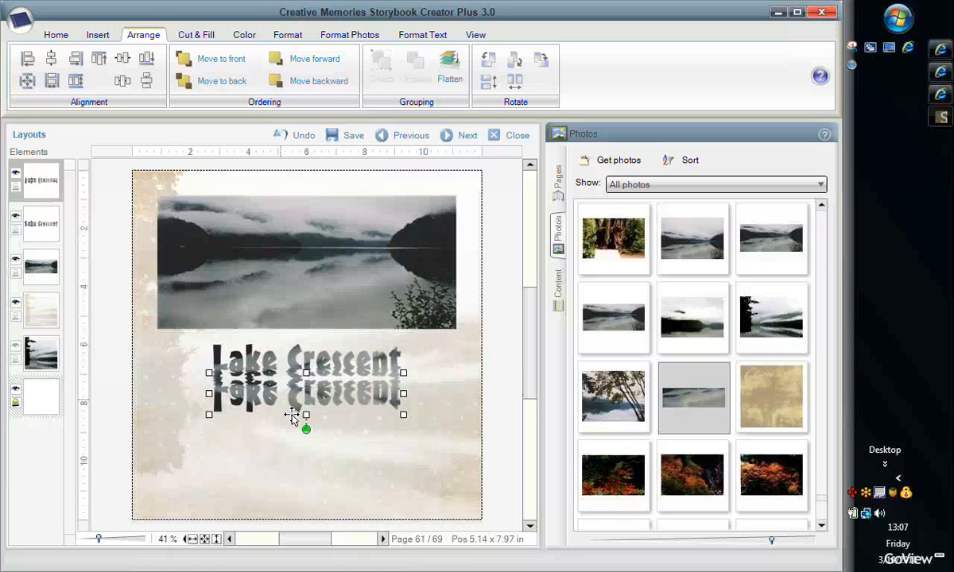
key("Up")
key("Up")
key("Up")
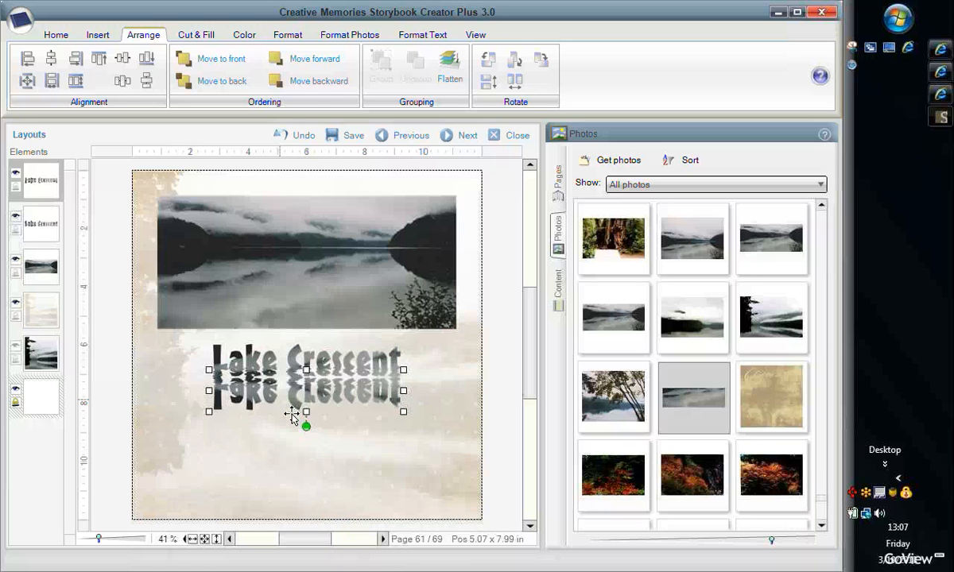
key("Up")
key("Up")
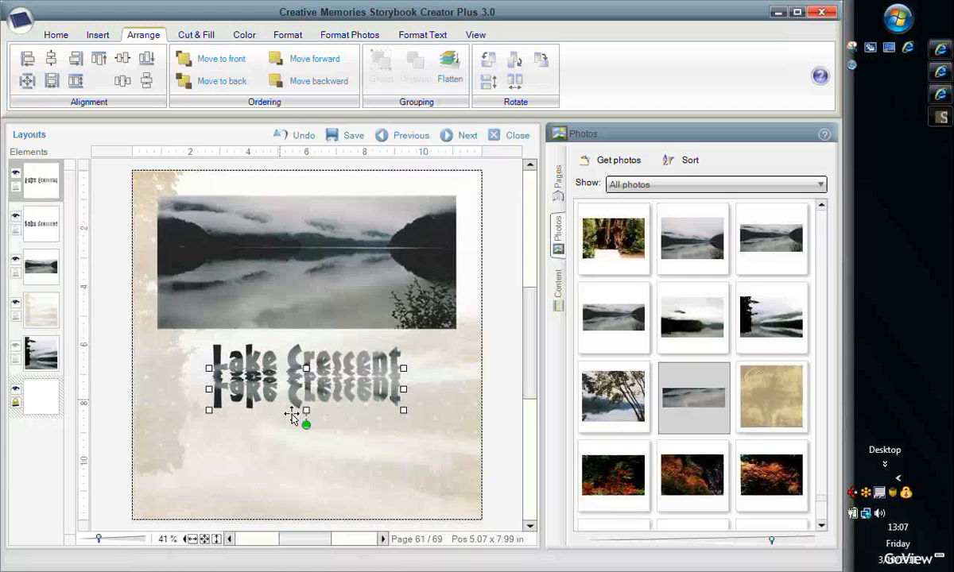
key("Up")
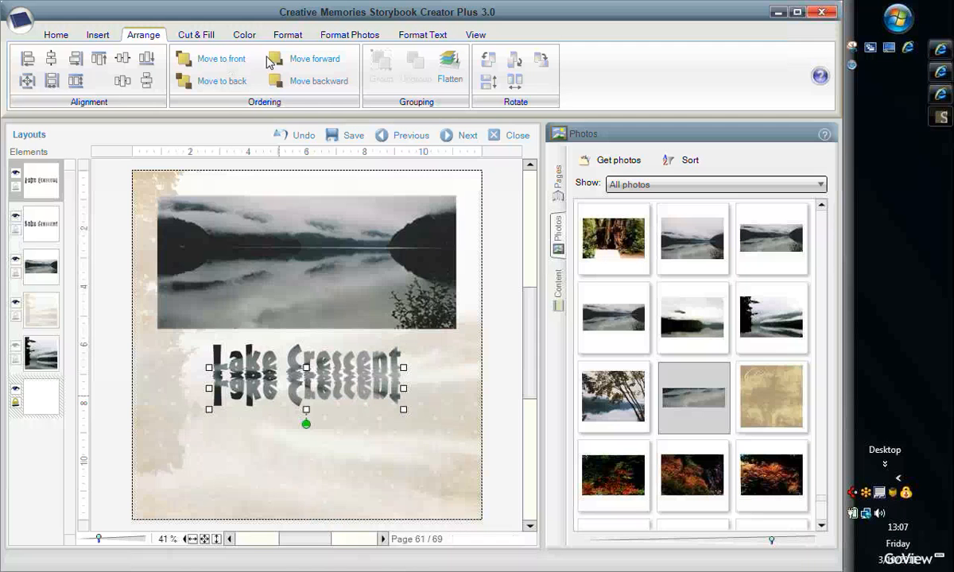
Fade the mirrored title copy by reducing its opacity to slightly below 64
left_click(288, 36)
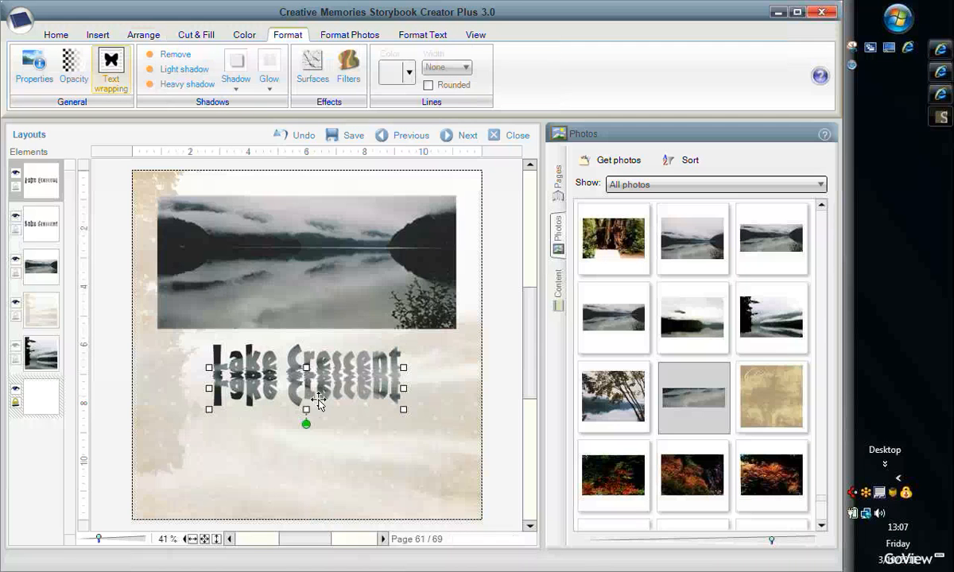
left_click(76, 75)
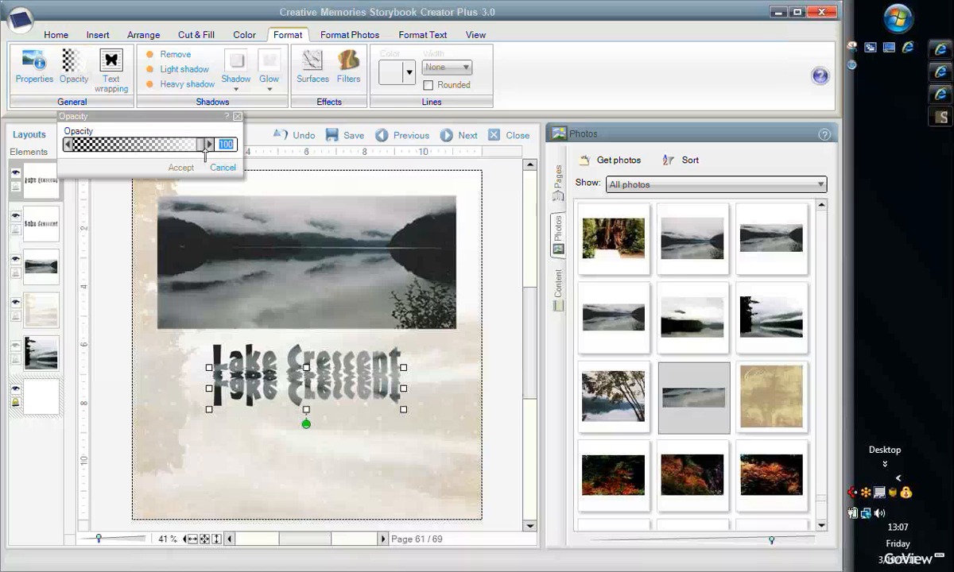
left_click_drag(203, 149, 154, 140)
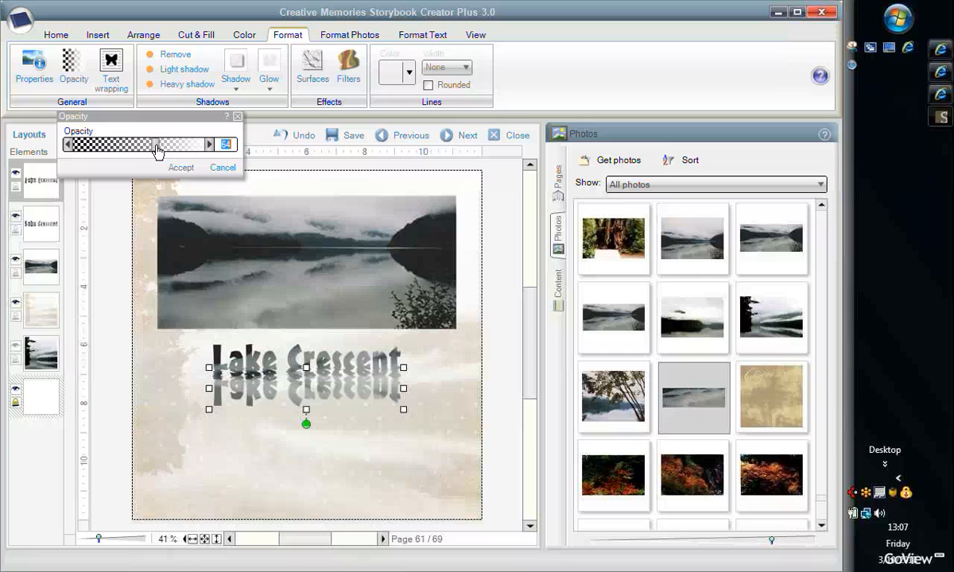
left_click_drag(153, 149, 148, 144)
left_click(182, 168)
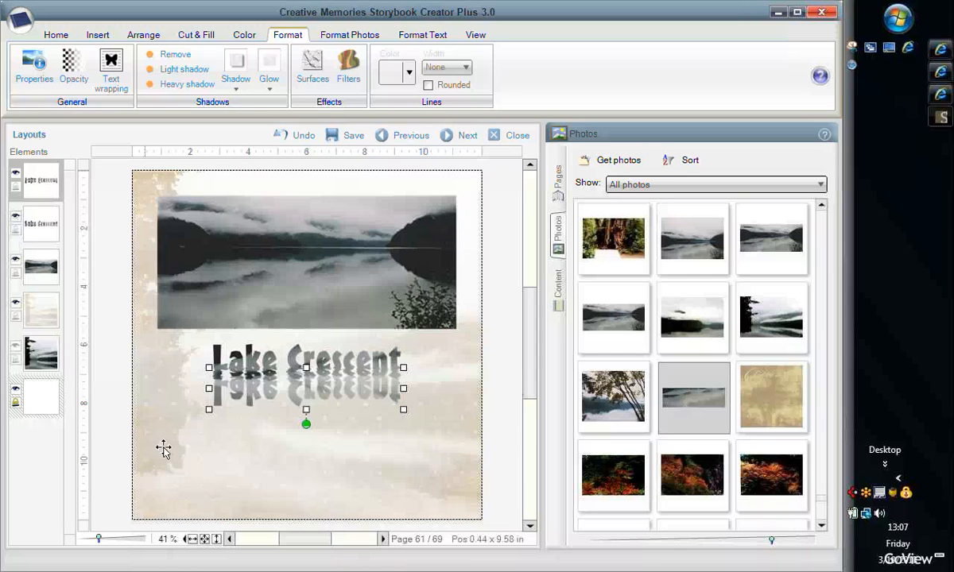
Group the "Lake Crescent" title with its reflection and move the group up to just below the panoramic photo
left_click(228, 369, "ctrl")
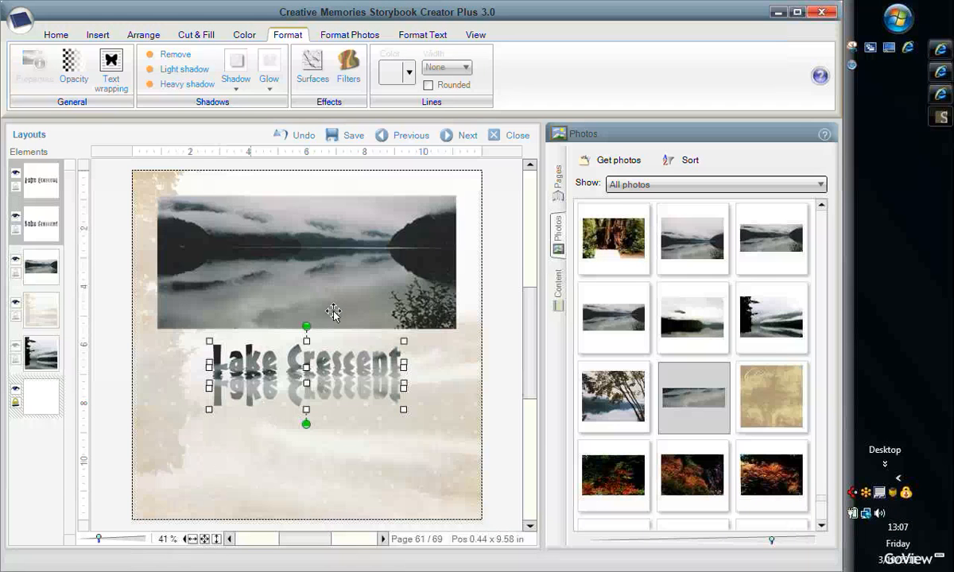
left_click(148, 35)
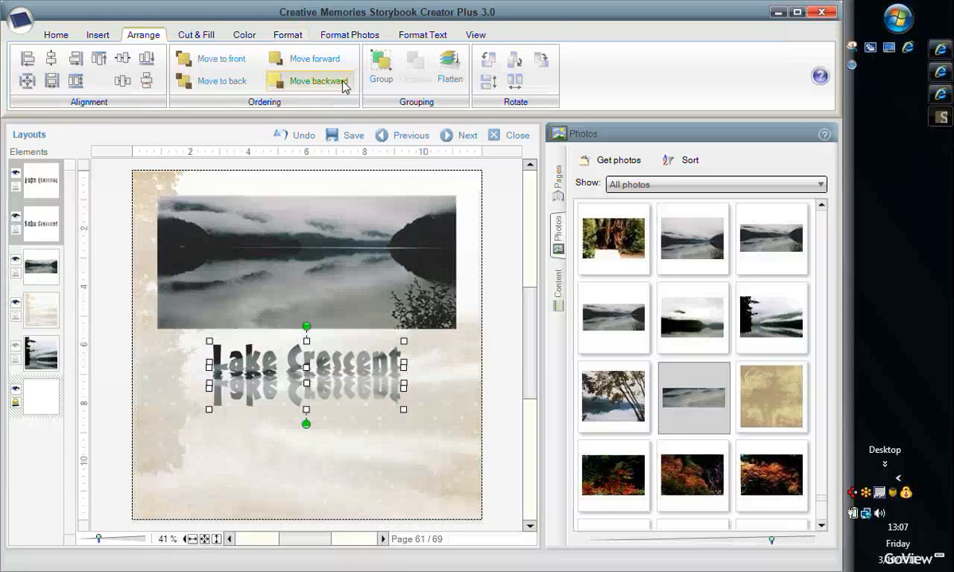
left_click(377, 73)
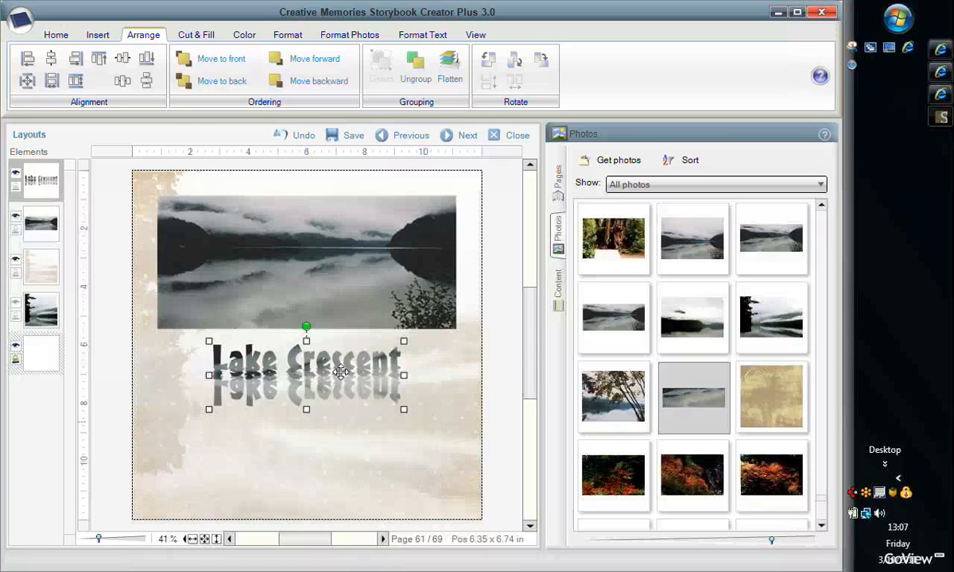
mouse_move(327, 377)
left_mouse_down()
mouse_move(342, 368)
mouse_move(334, 366)
left_mouse_up()
left_click_drag(344, 502, 345, 504)
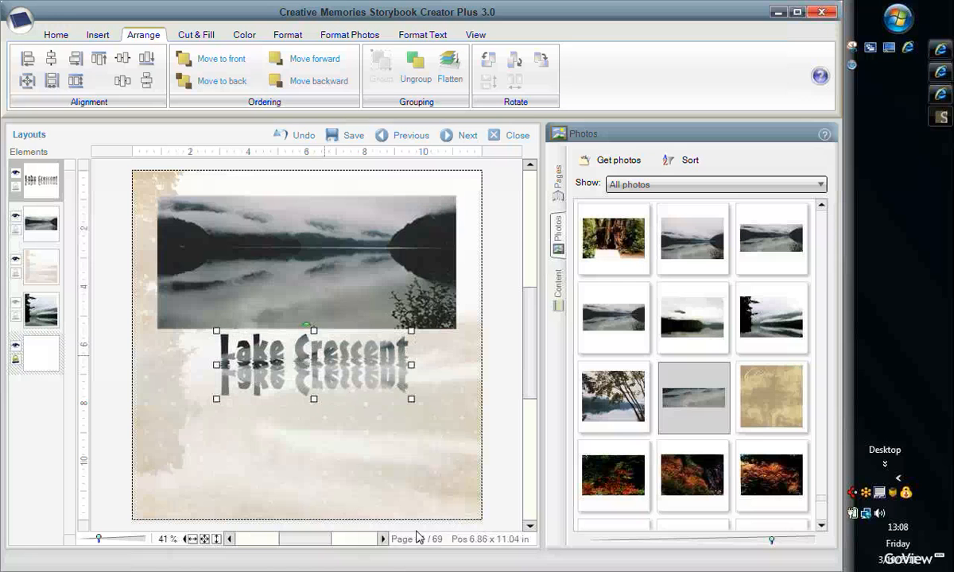
Open the finished Lake Crescent layout on page 62 for viewing, without saving the changes to the current page
left_click(558, 181)
double_click(744, 220)
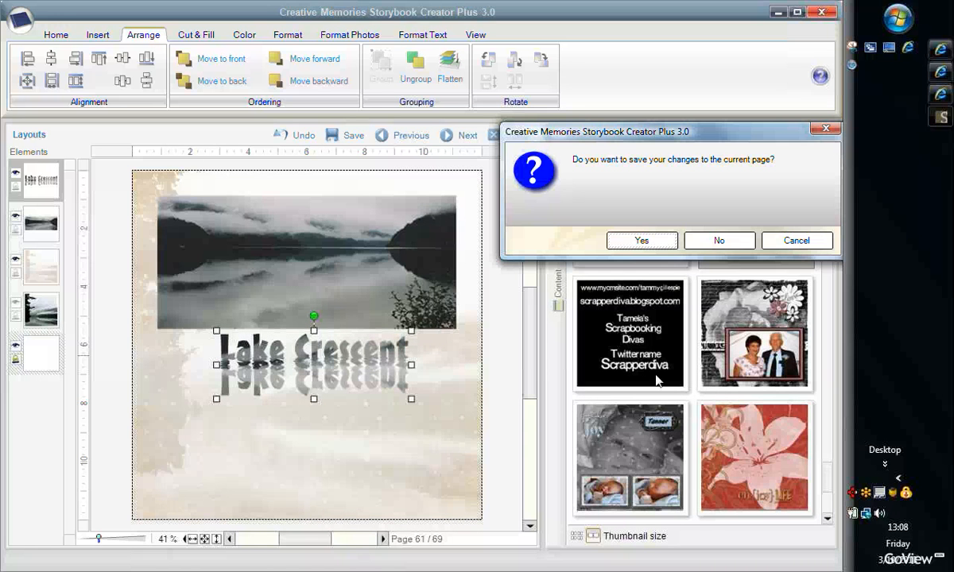
left_click(714, 241)
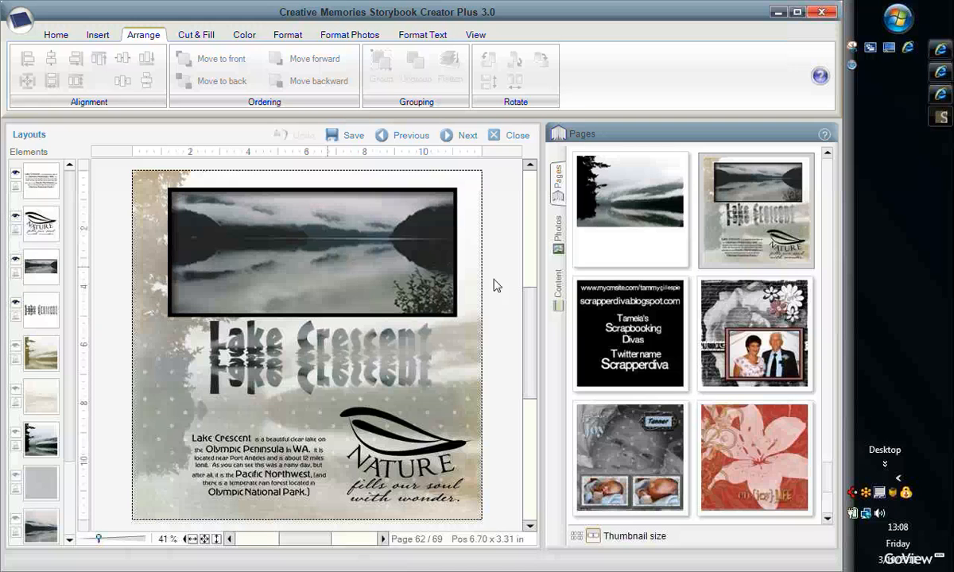
Return to page 61, then shrink the misty lake photo and position it inside the page edges
left_click(681, 229)
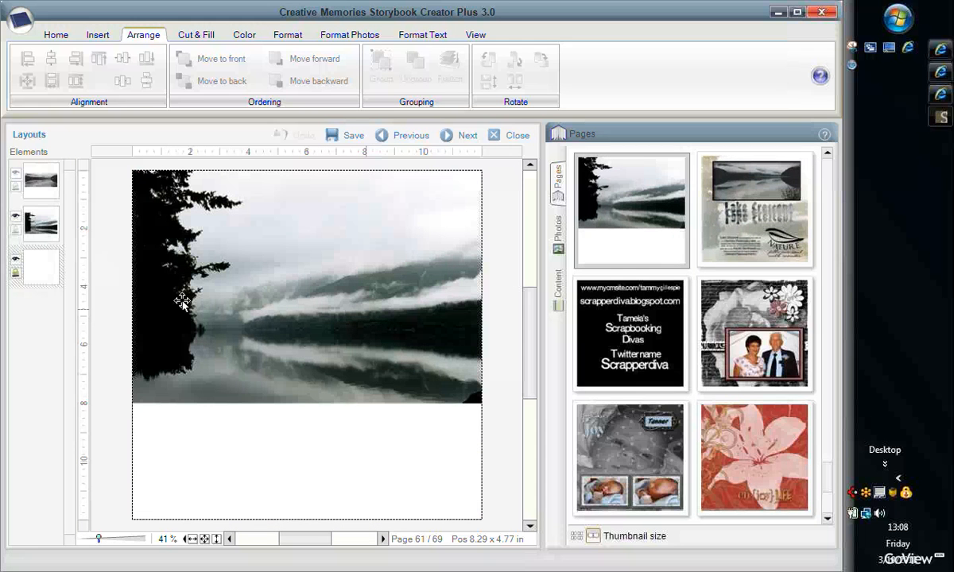
left_click(143, 296)
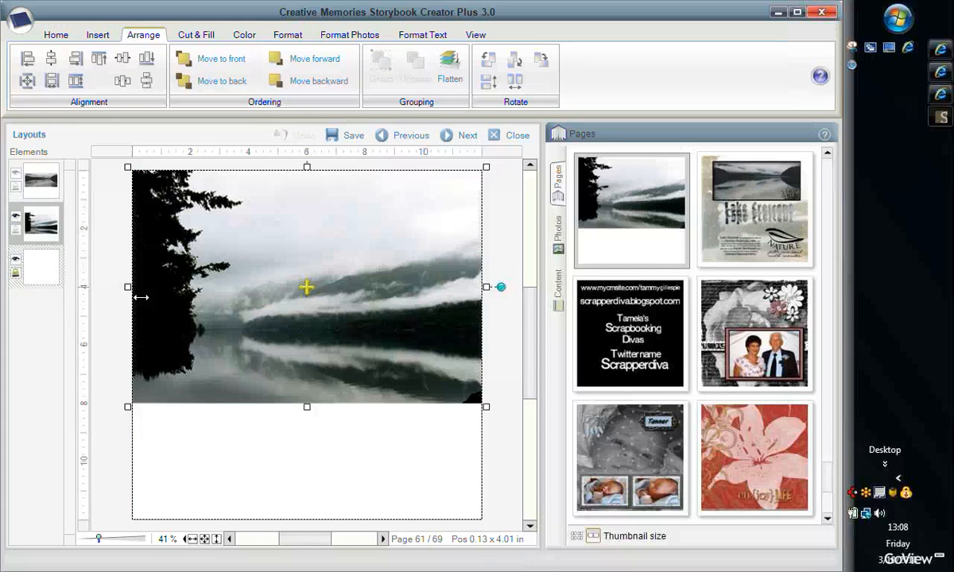
left_click_drag(208, 303, 230, 311)
left_click_drag(296, 326, 244, 314)
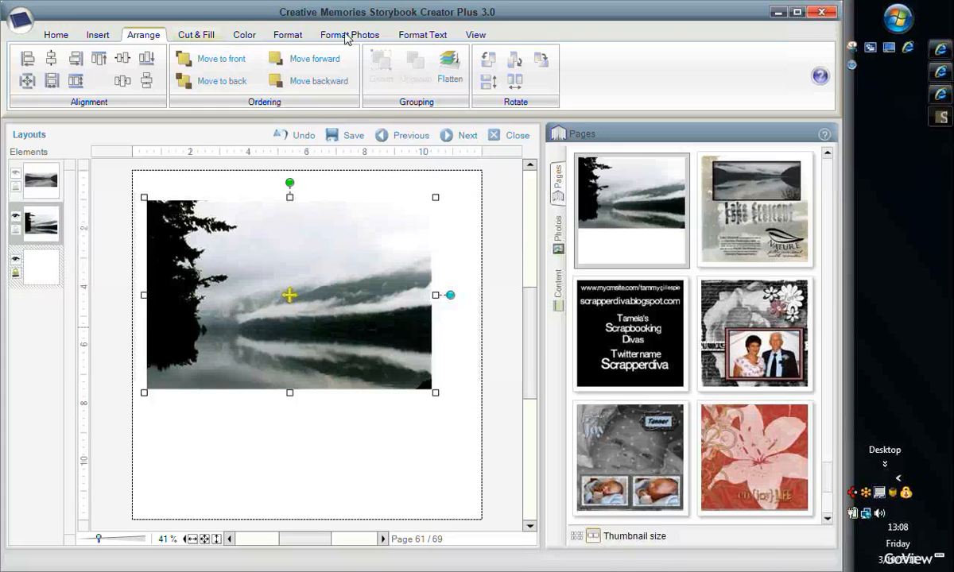
left_click(368, 38)
left_click(369, 78)
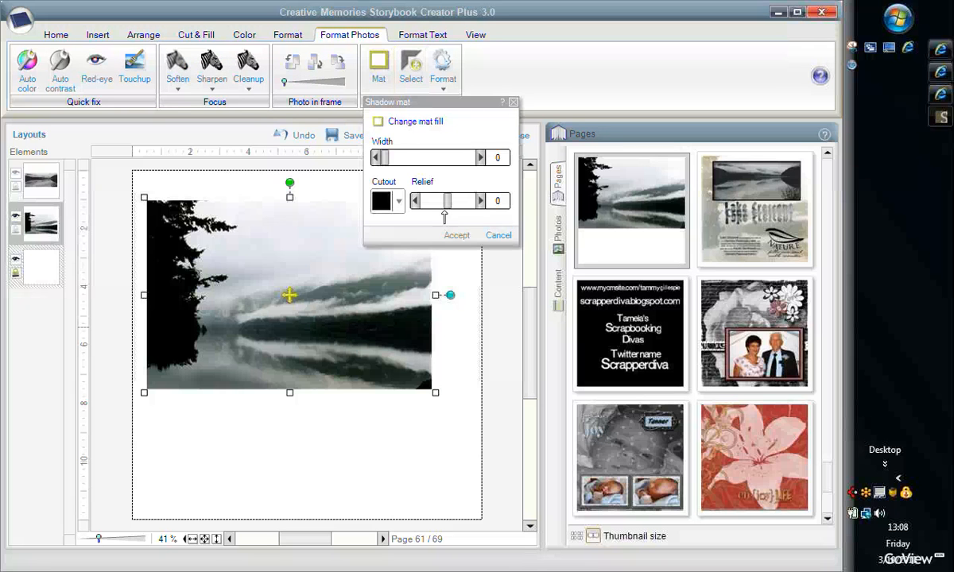
left_click(379, 124)
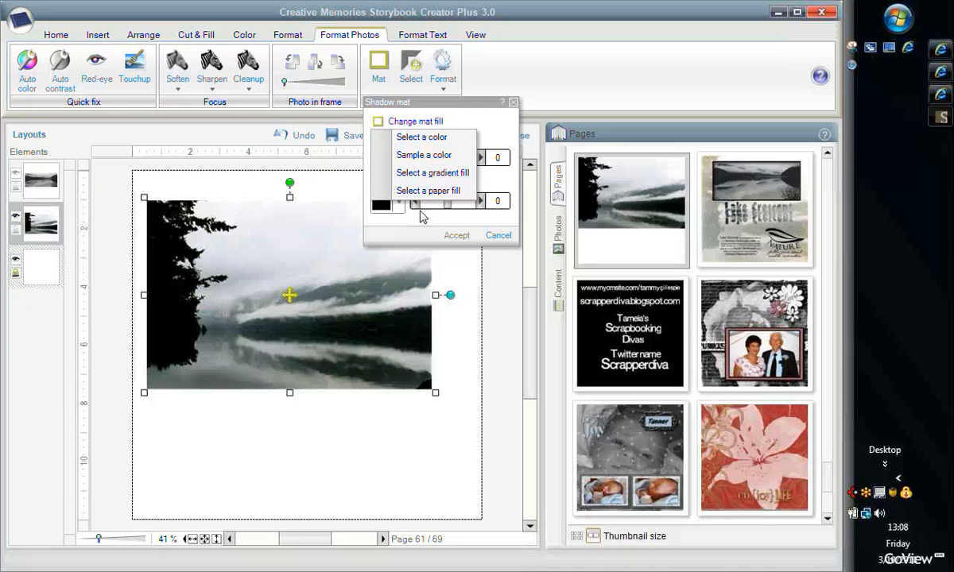
left_click(498, 238)
Apply a solid black shadow mat to the lake photo, with width 2 and relief -10
left_click(390, 82)
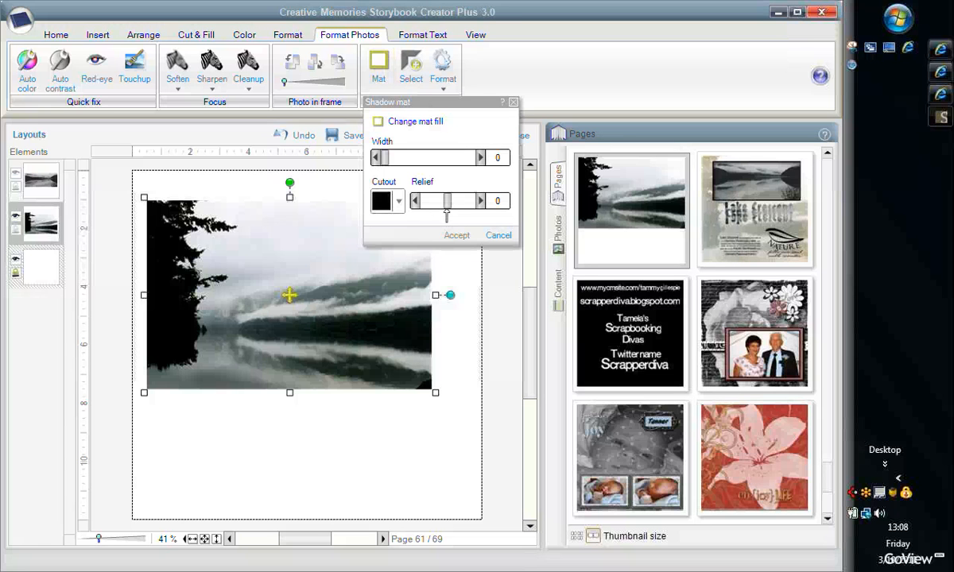
left_click_drag(450, 205, 426, 205)
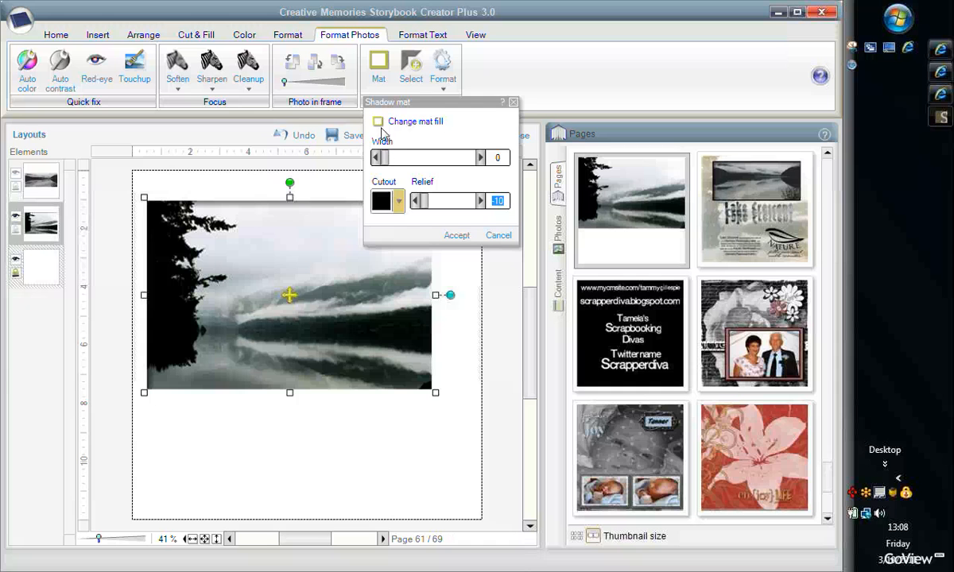
left_click(480, 158)
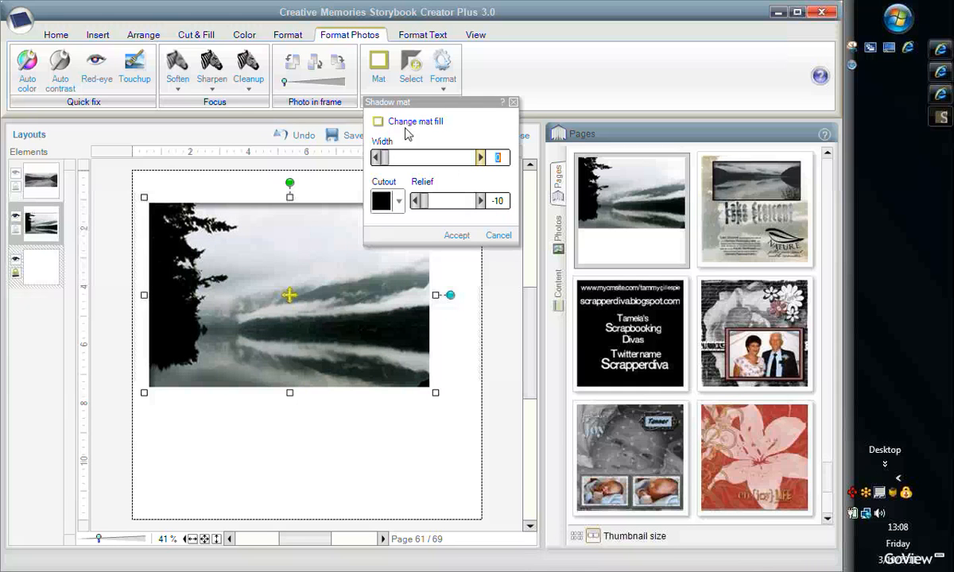
left_click(379, 123)
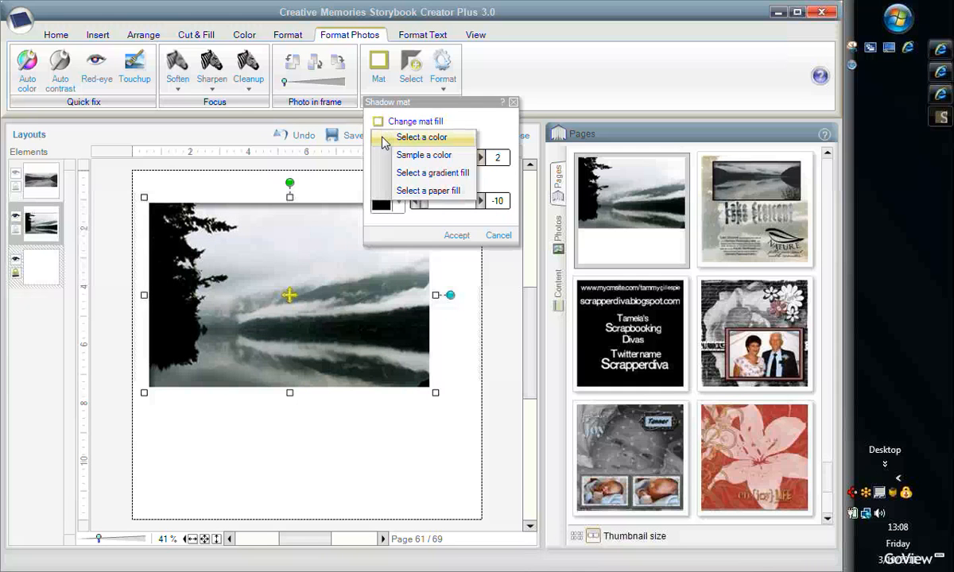
left_click(399, 142)
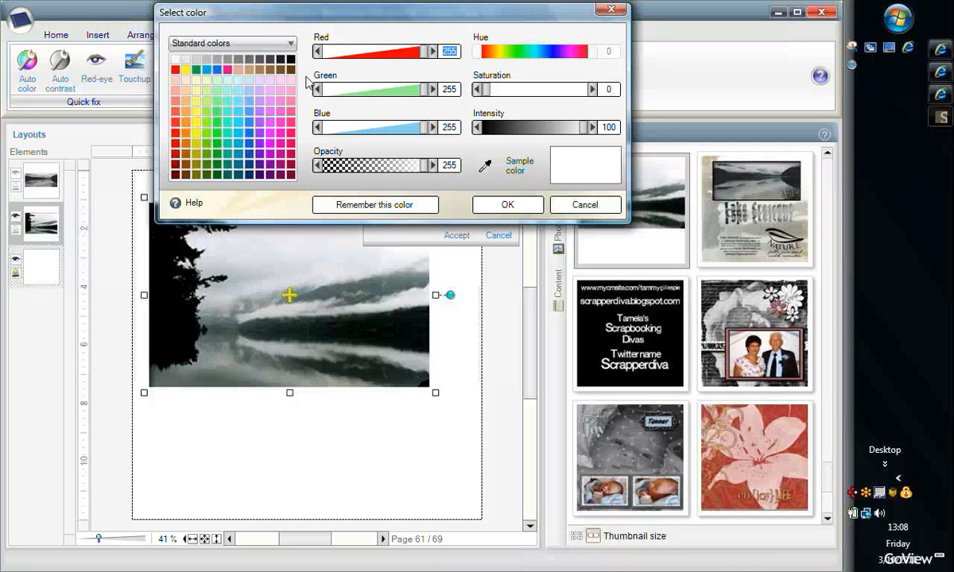
left_click(291, 59)
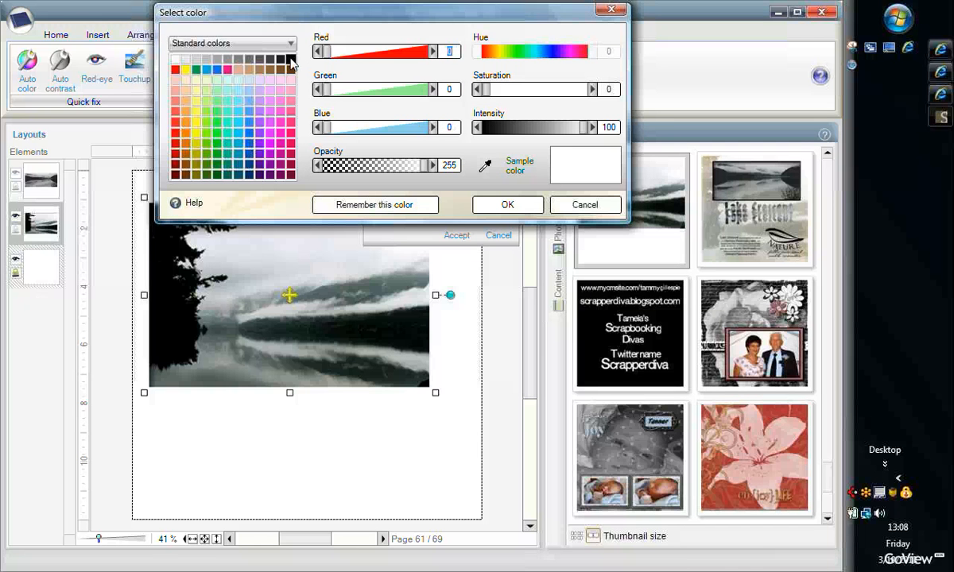
left_click(512, 205)
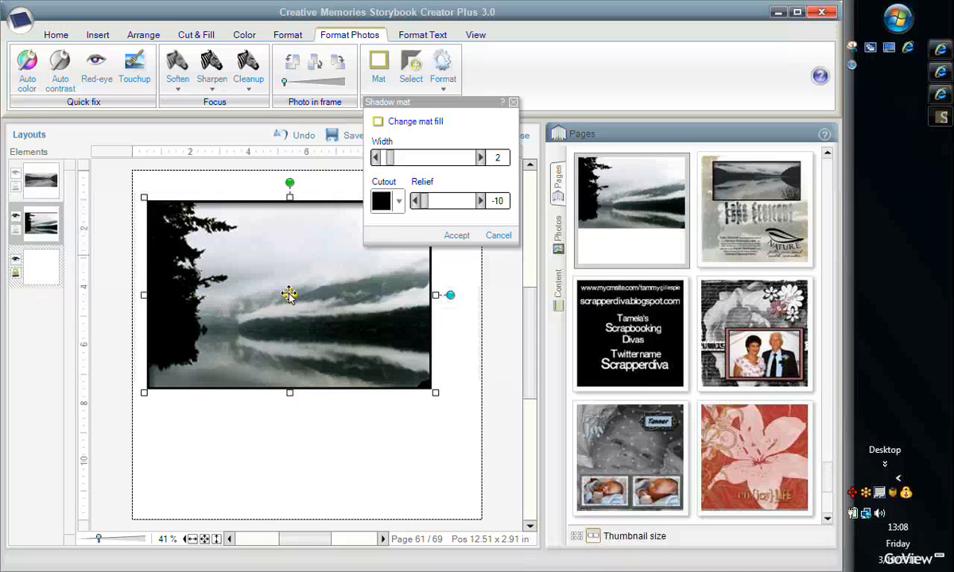
left_click(456, 236)
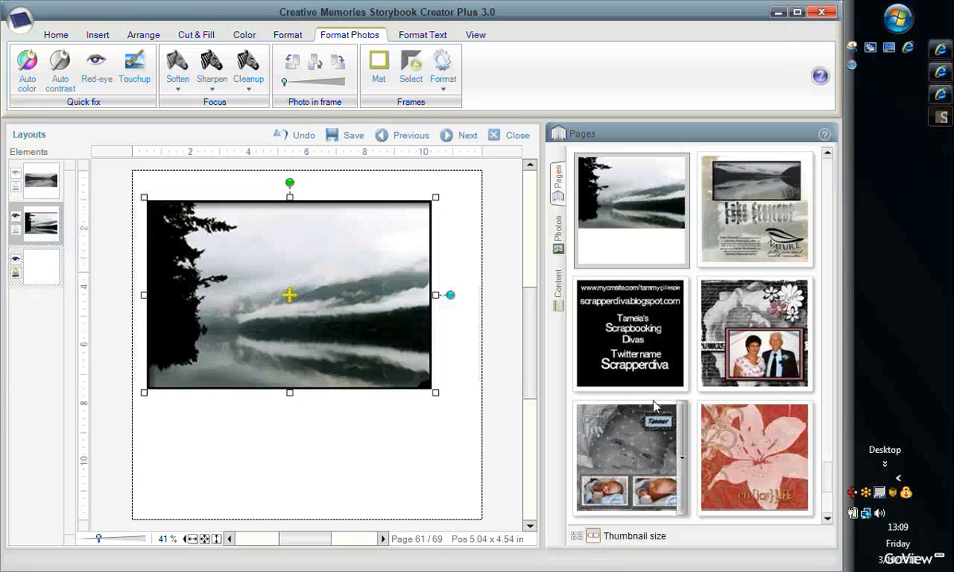
Review the finished example pages in turn: the couple's portrait, the red "enjoy life" flower page and the "pride & joy" baby page
double_click(747, 349)
left_click(712, 364)
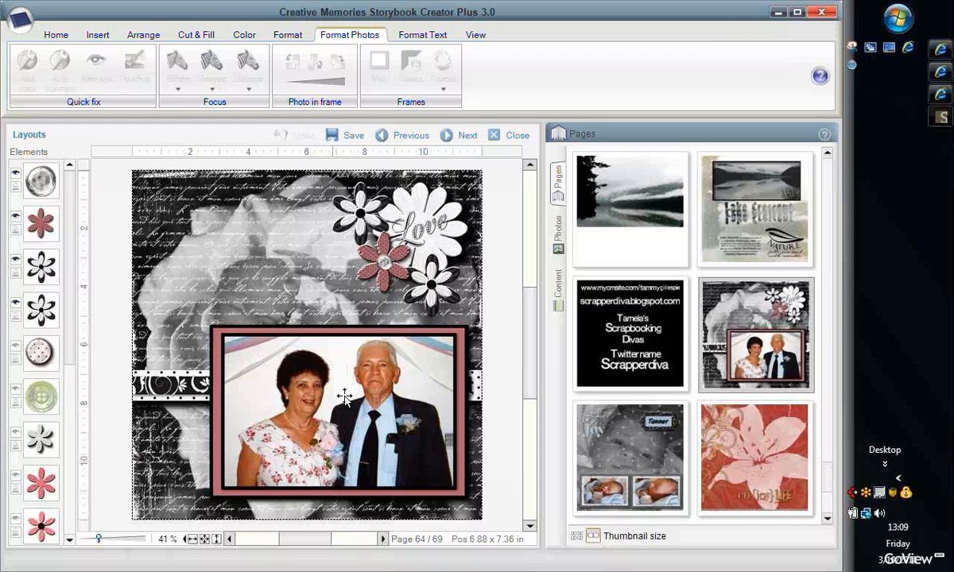
left_click(727, 476)
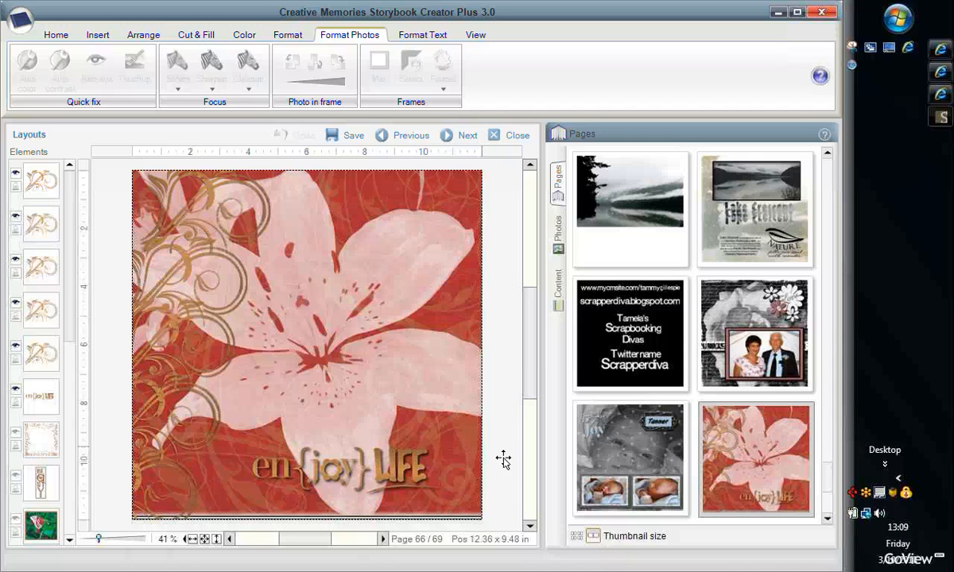
left_click(618, 444)
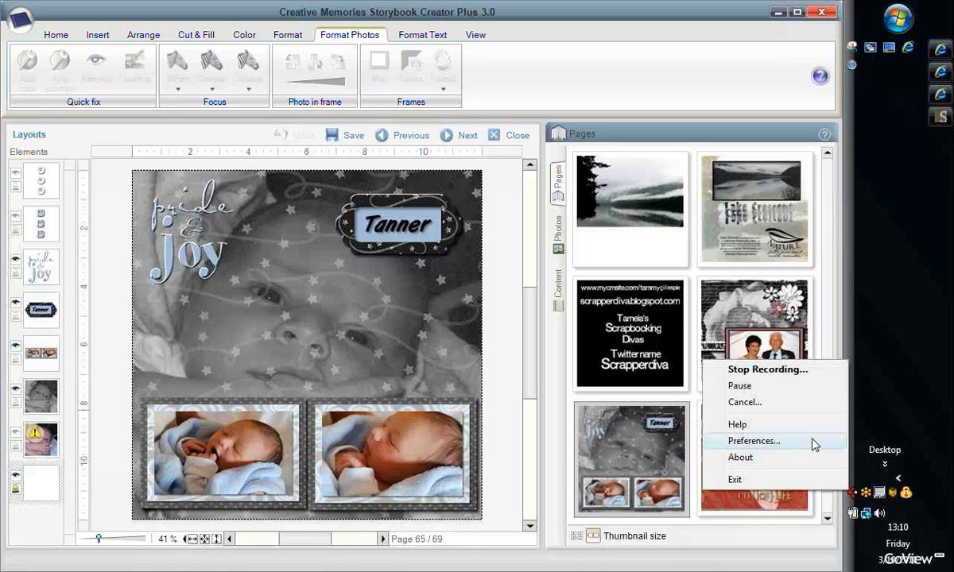
left_click(767, 369)
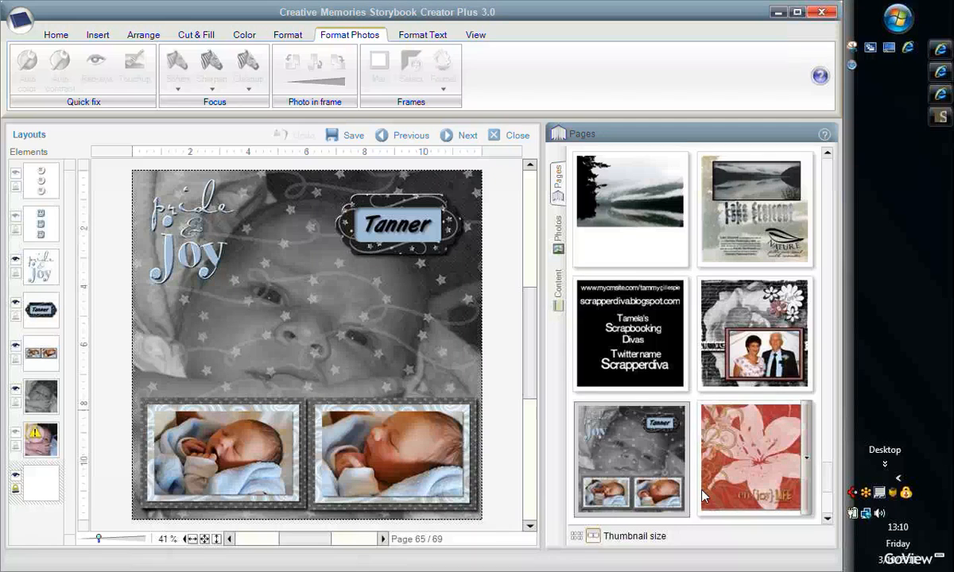